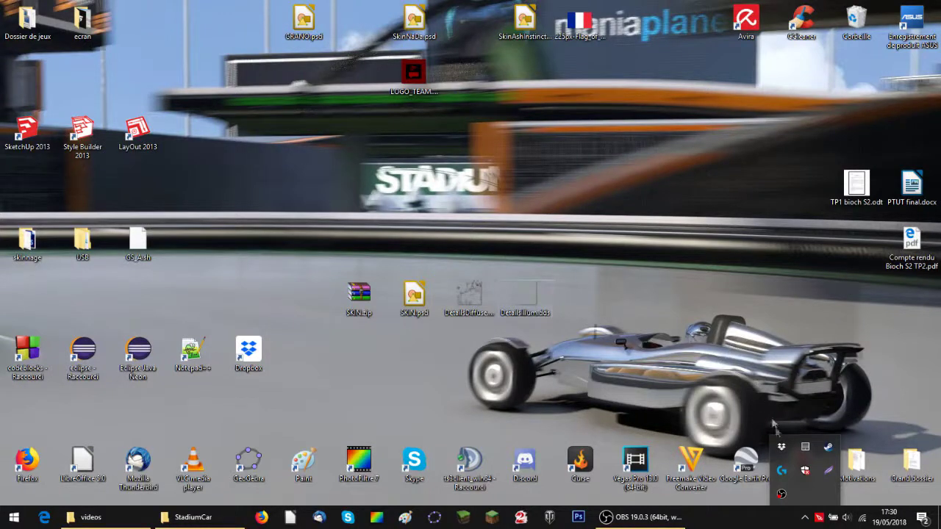
Close the hidden tray icons panel, clear the desktop icon selection, and open SKIN.zip in WinRAR
{"action": "left_click", "coordinate": [805, 521]}
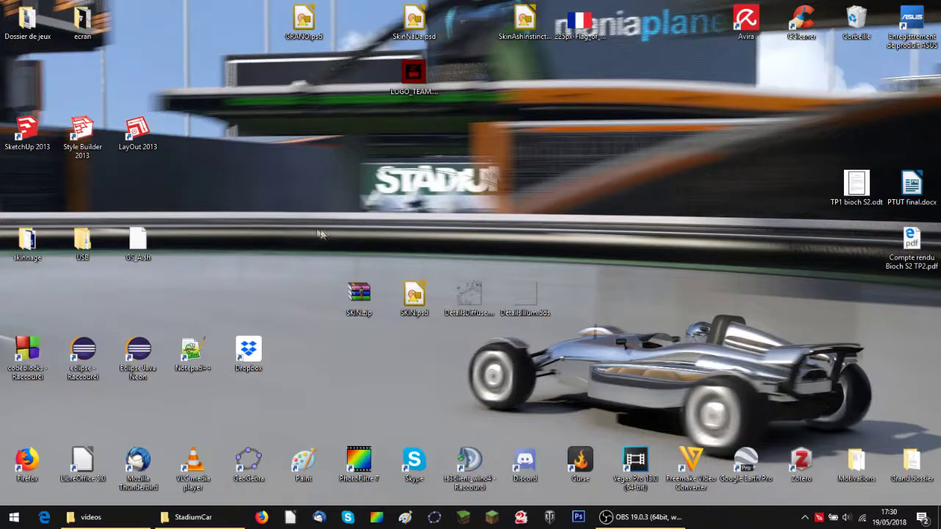
{"action": "left_click_drag", "start_coordinate": [316, 233], "coordinate": [581, 327]}
{"action": "left_click", "coordinate": [476, 226]}
{"action": "double_click", "coordinate": [365, 293]}
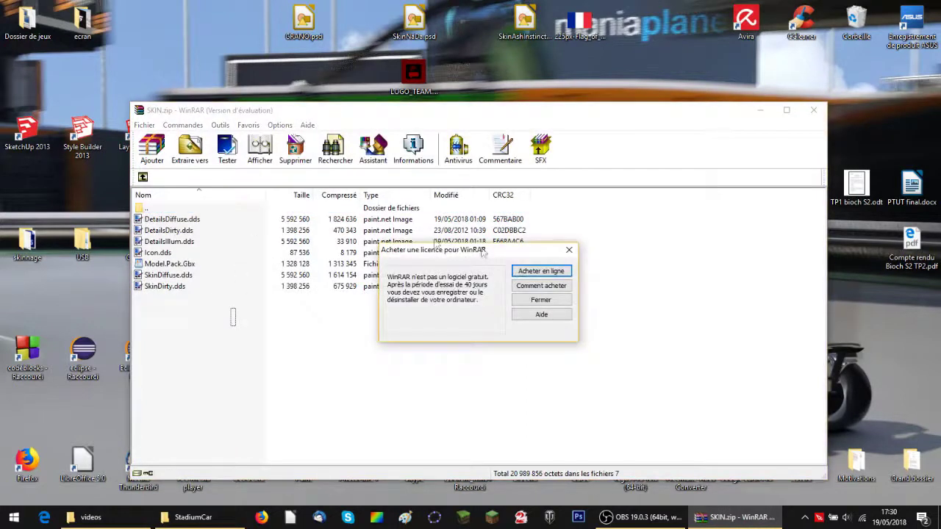
Dismiss WinRAR's licence reminder, reposition the SKIN.zip window, then close it
{"action": "left_click", "coordinate": [568, 253]}
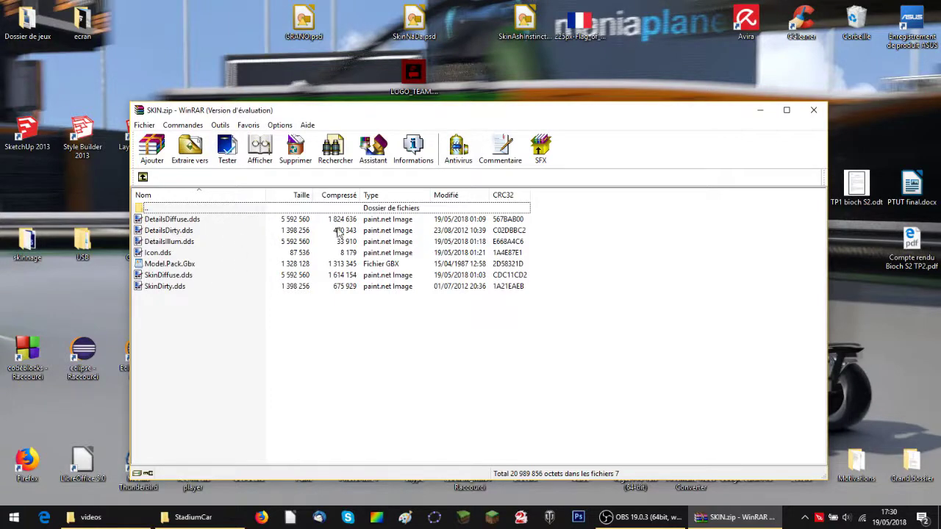
{"action": "left_click_drag", "start_coordinate": [607, 114], "coordinate": [565, 82]}
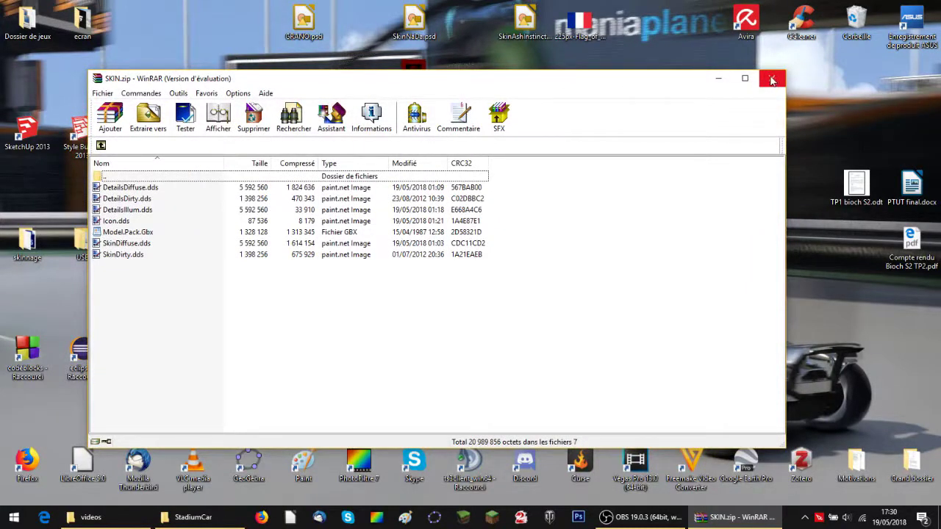
{"action": "left_click", "coordinate": [772, 79]}
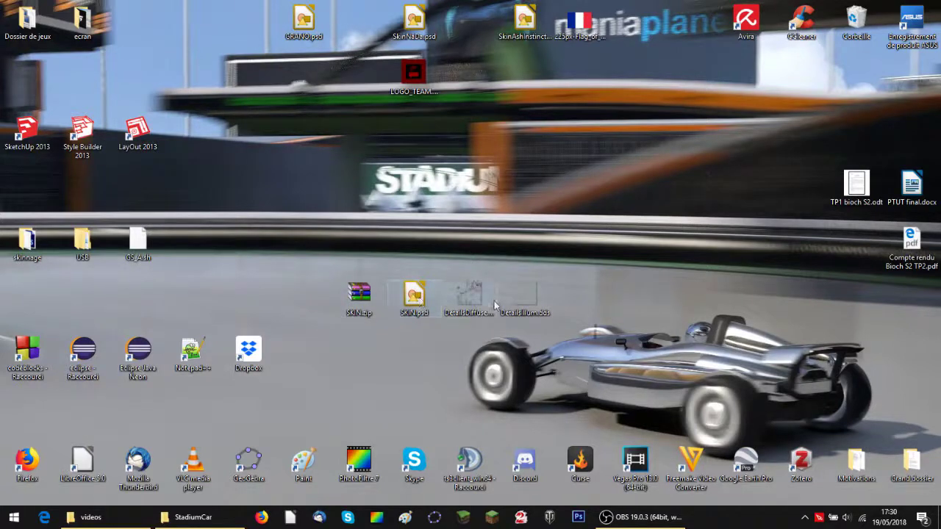
{"action": "right_click", "coordinate": [413, 300]}
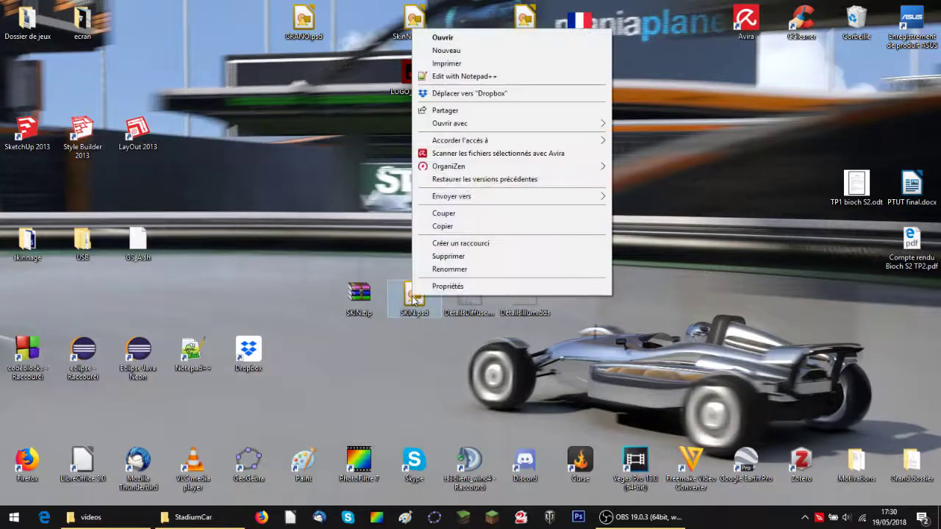
{"action": "left_click", "coordinate": [364, 237]}
{"action": "mouse_move", "coordinate": [422, 259]}
{"action": "left_mouse_down"}
{"action": "mouse_move", "coordinate": [532, 309]}
{"action": "mouse_move", "coordinate": [416, 312]}
{"action": "left_mouse_up"}
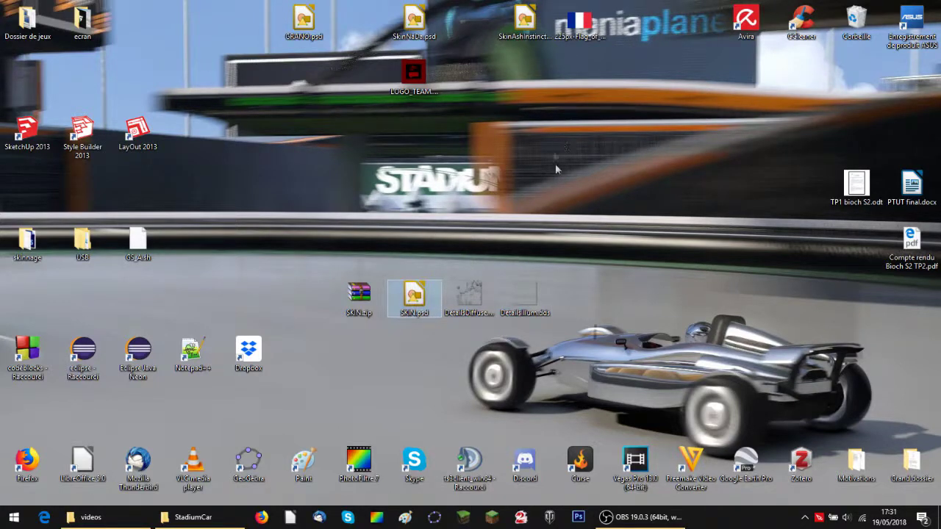
{"action": "mouse_move", "coordinate": [403, 259]}
{"action": "left_mouse_down"}
{"action": "mouse_move", "coordinate": [423, 315]}
{"action": "mouse_move", "coordinate": [400, 252]}
{"action": "mouse_move", "coordinate": [433, 316]}
{"action": "left_mouse_up"}
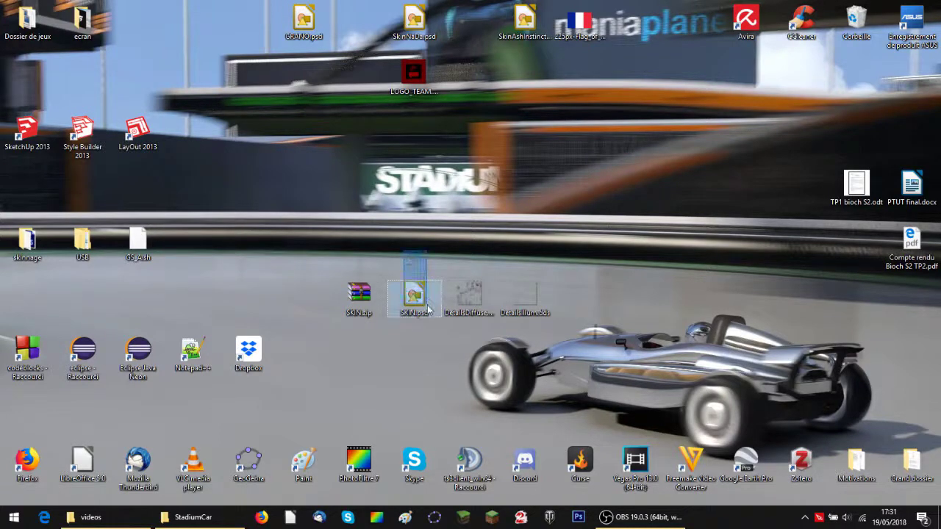
{"action": "mouse_move", "coordinate": [434, 317]}
{"action": "left_mouse_down"}
{"action": "mouse_move", "coordinate": [394, 251]}
{"action": "mouse_move", "coordinate": [427, 252]}
{"action": "left_mouse_up"}
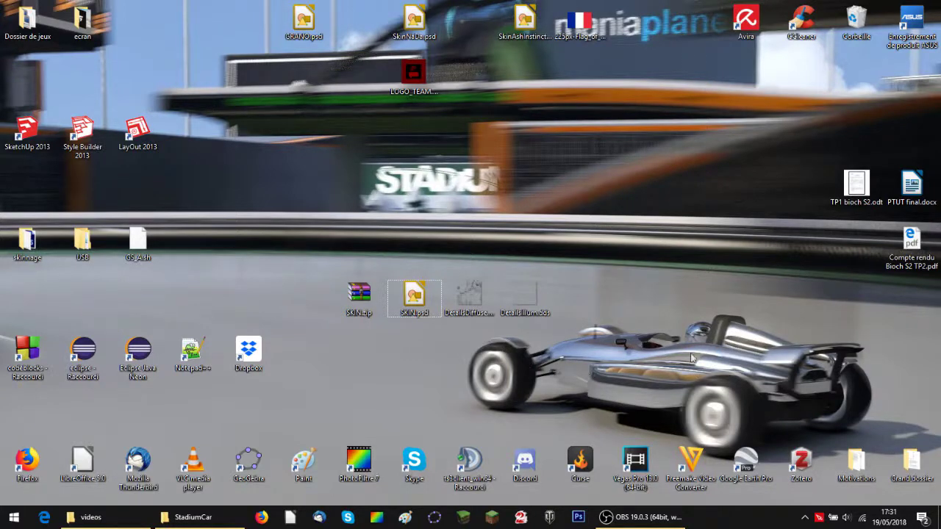
{"action": "left_click", "coordinate": [472, 295]}
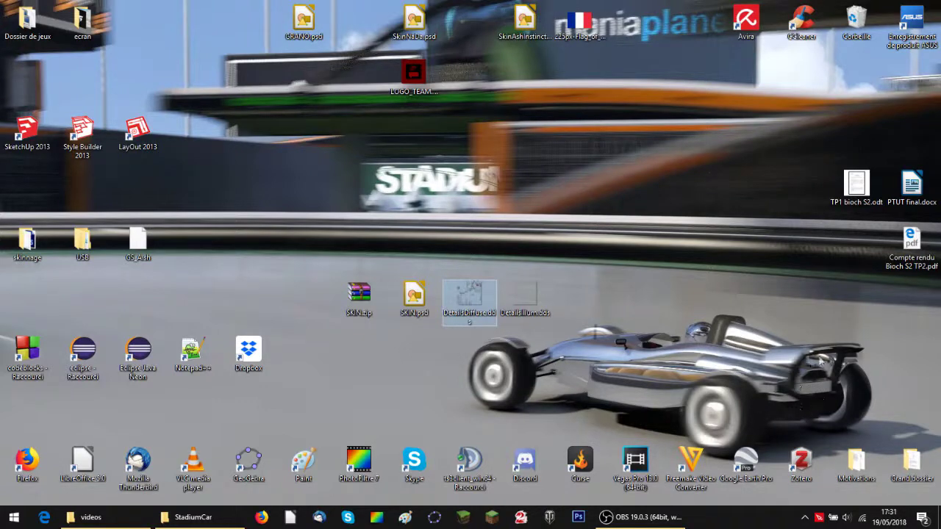
{"action": "left_click", "coordinate": [516, 293]}
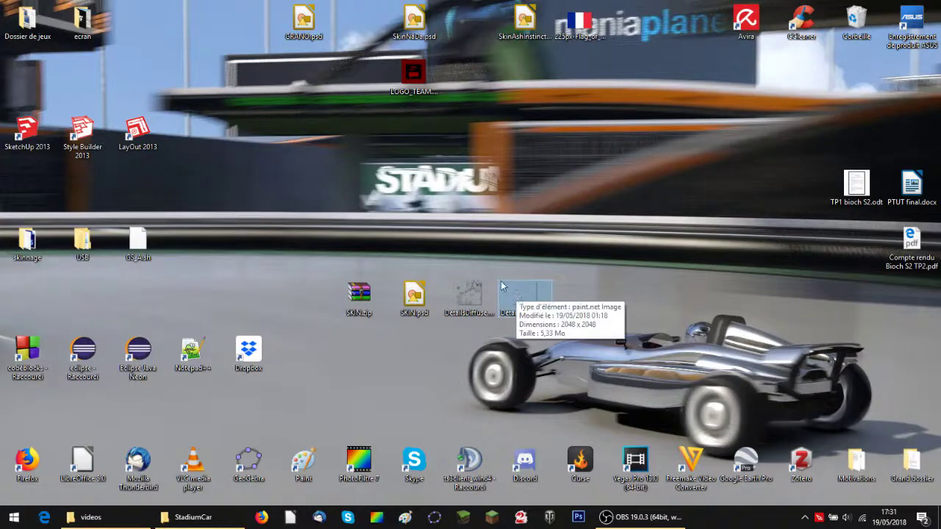
{"action": "left_click", "coordinate": [469, 293], "text": "ctrl"}
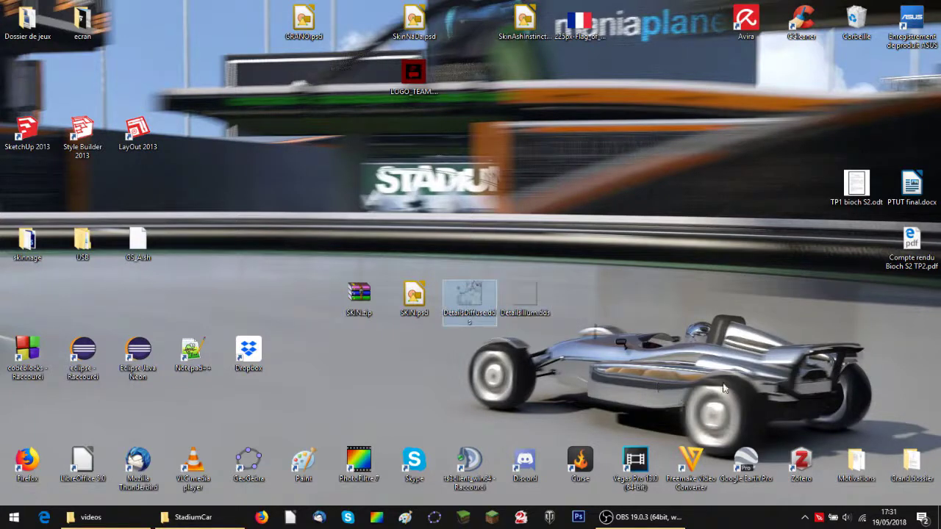
{"action": "left_click", "coordinate": [534, 299]}
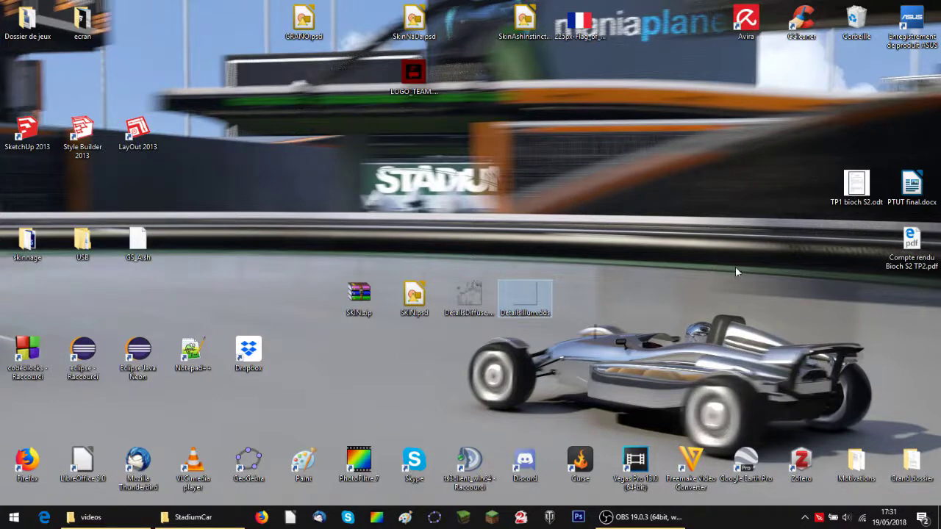
{"action": "left_click", "coordinate": [405, 251]}
{"action": "left_click_drag", "start_coordinate": [427, 266], "coordinate": [510, 237]}
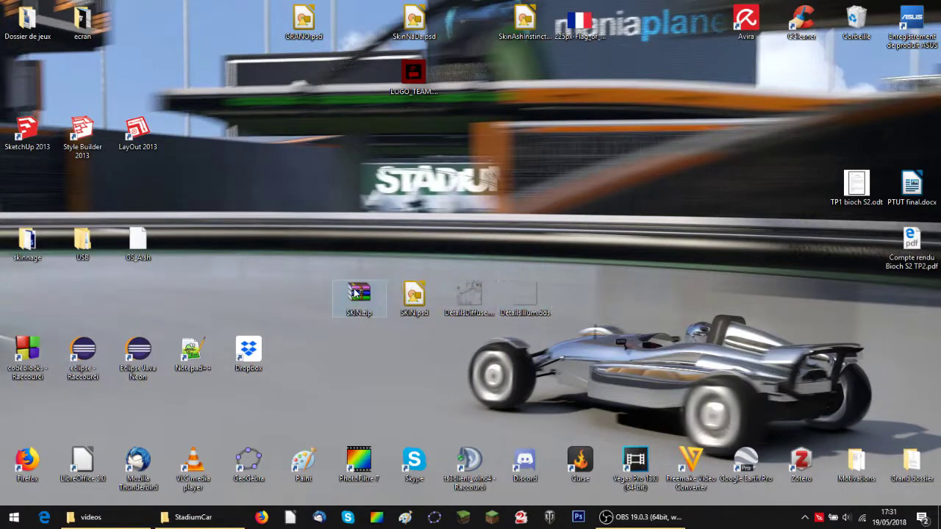
Reopen SKIN.zip, dismiss the licence reminder, and inspect DetailsDiffuse, DetailsIllum, SkinDiffuse and Icon.dds
{"action": "double_click", "coordinate": [356, 292]}
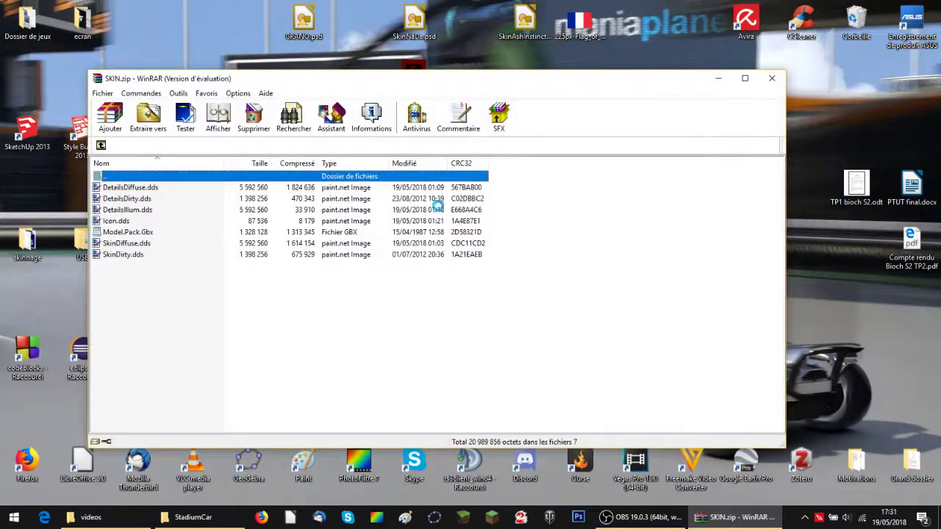
{"action": "left_click", "coordinate": [523, 216]}
{"action": "left_click", "coordinate": [147, 189]}
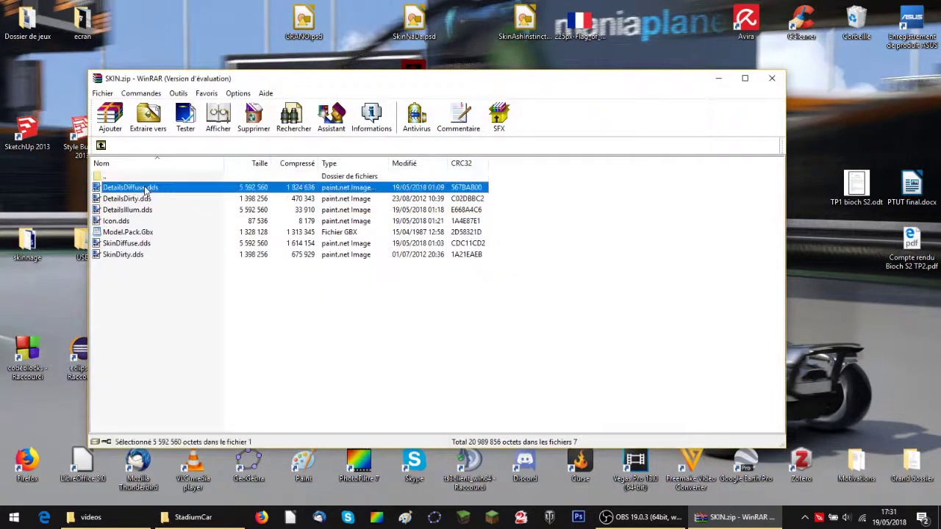
{"action": "left_click", "coordinate": [142, 211]}
{"action": "left_click", "coordinate": [145, 246]}
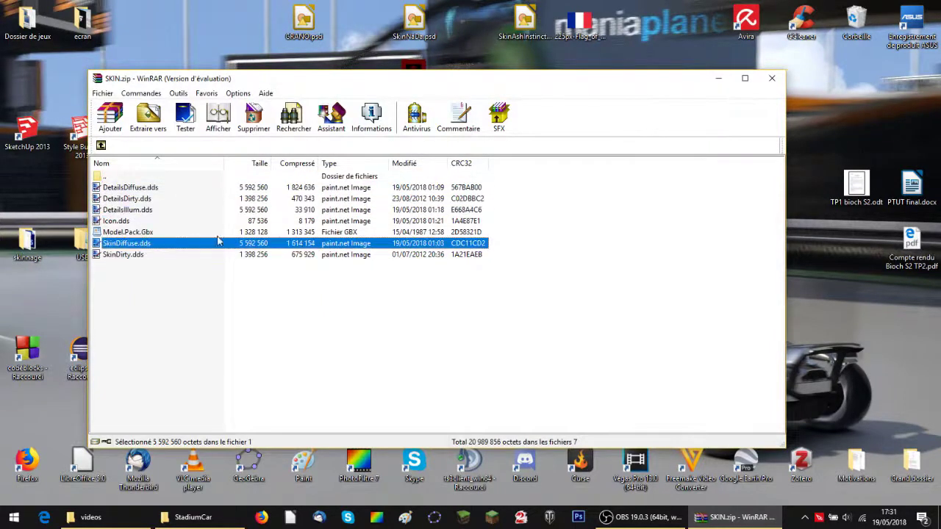
{"action": "left_click", "coordinate": [171, 222]}
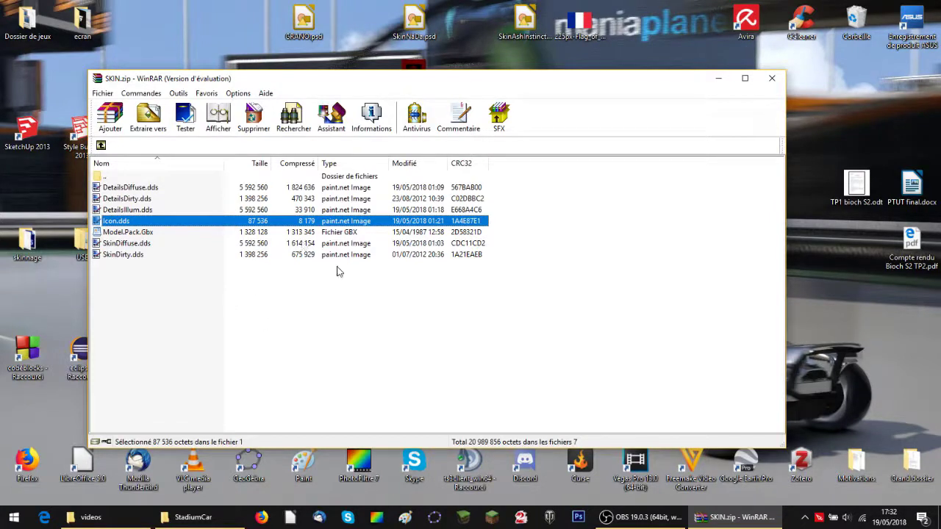
Inspect the SkinDirty.dds, DetailsDirty.dds and Model.Pack.Gbx entries, then close the archive
{"action": "left_click", "coordinate": [178, 256]}
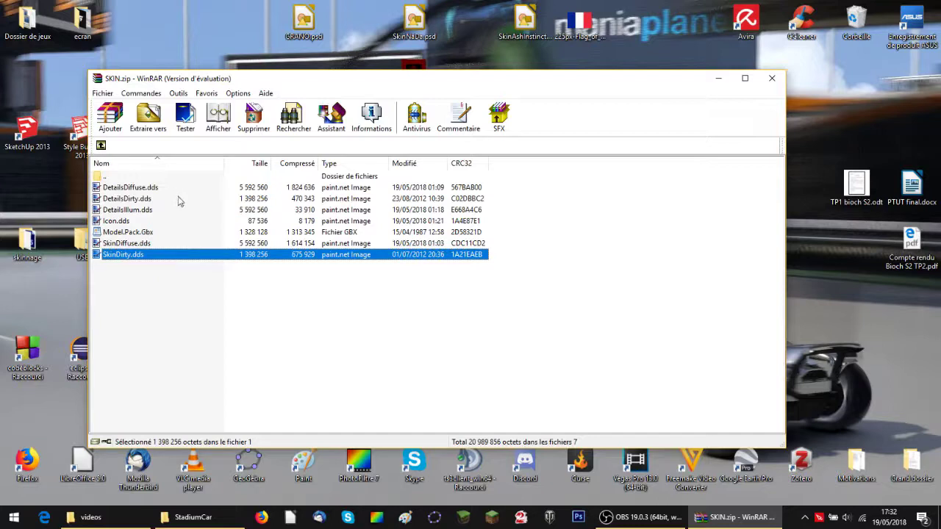
{"action": "left_click", "coordinate": [177, 200]}
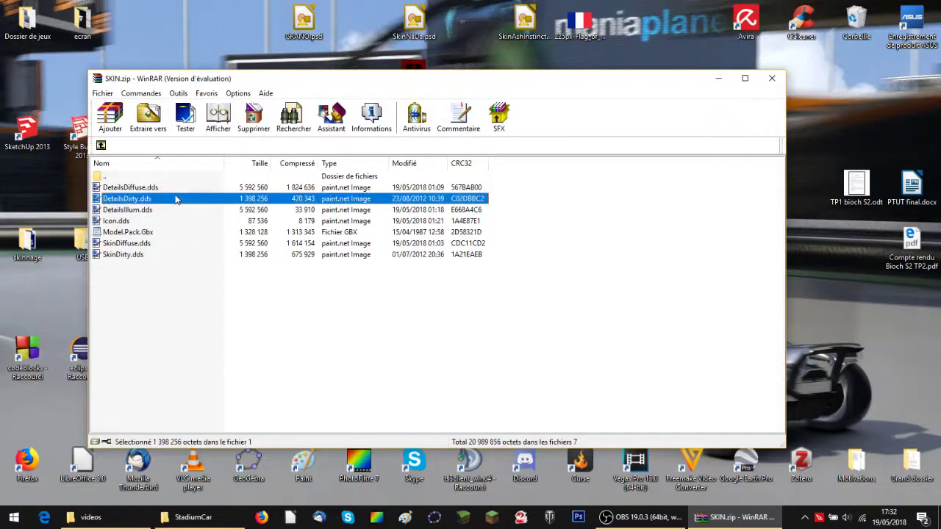
{"action": "left_click", "coordinate": [163, 257]}
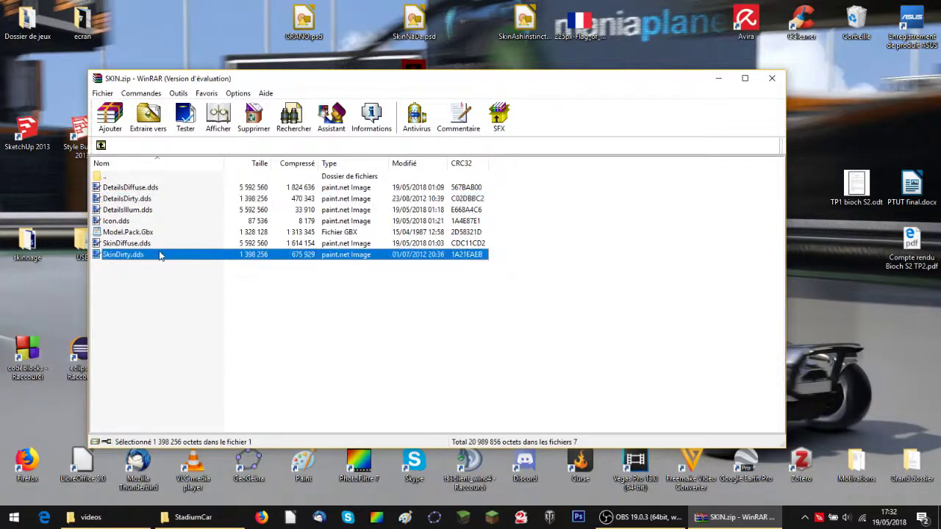
{"action": "left_click", "coordinate": [165, 200]}
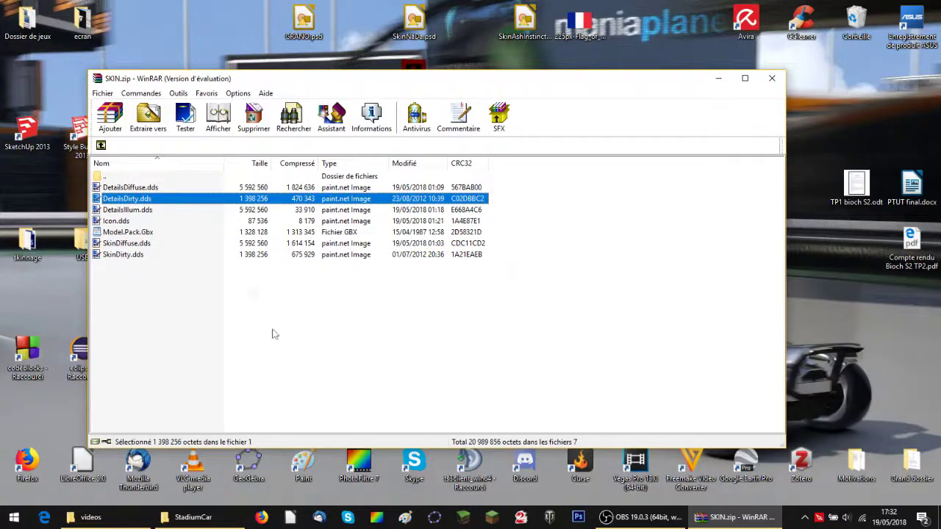
{"action": "mouse_move", "coordinate": [204, 288]}
{"action": "left_mouse_down"}
{"action": "mouse_move", "coordinate": [203, 190]}
{"action": "mouse_move", "coordinate": [200, 297]}
{"action": "left_mouse_up"}
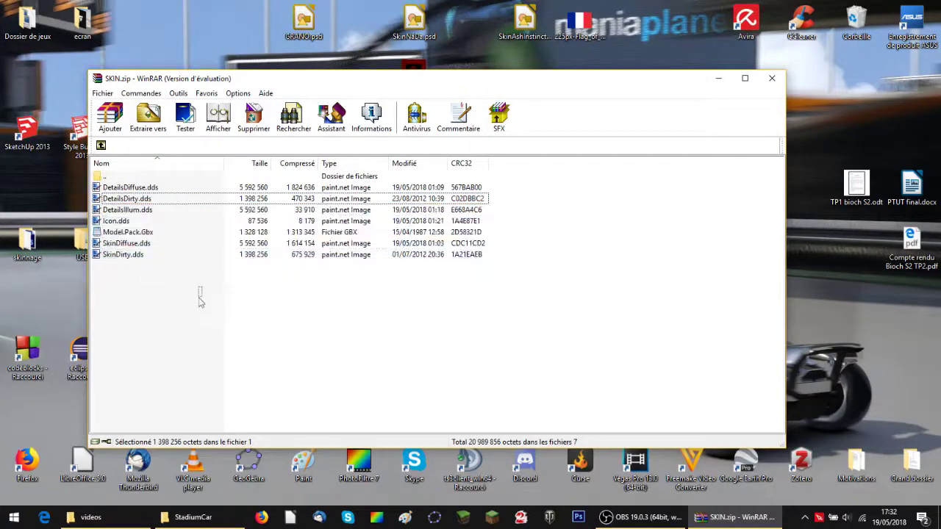
{"action": "left_click", "coordinate": [165, 232]}
{"action": "left_click", "coordinate": [212, 296]}
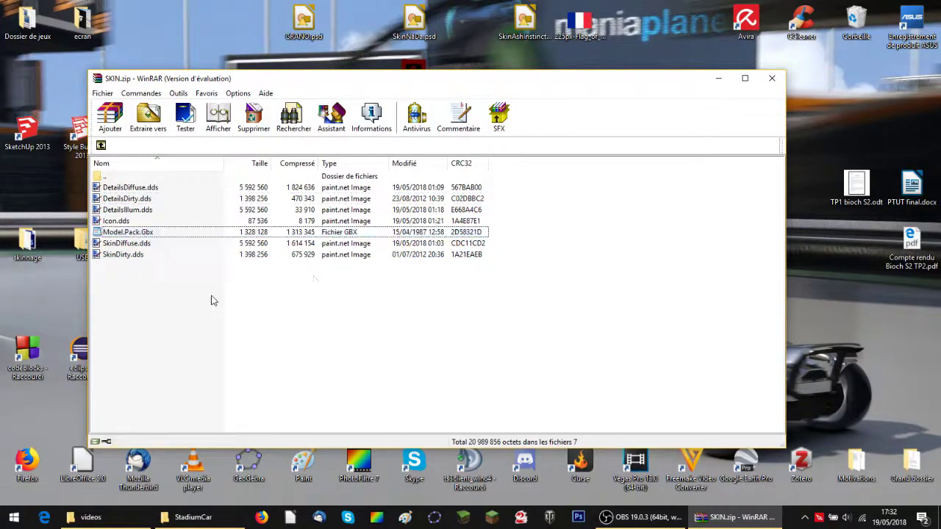
{"action": "left_click", "coordinate": [772, 79]}
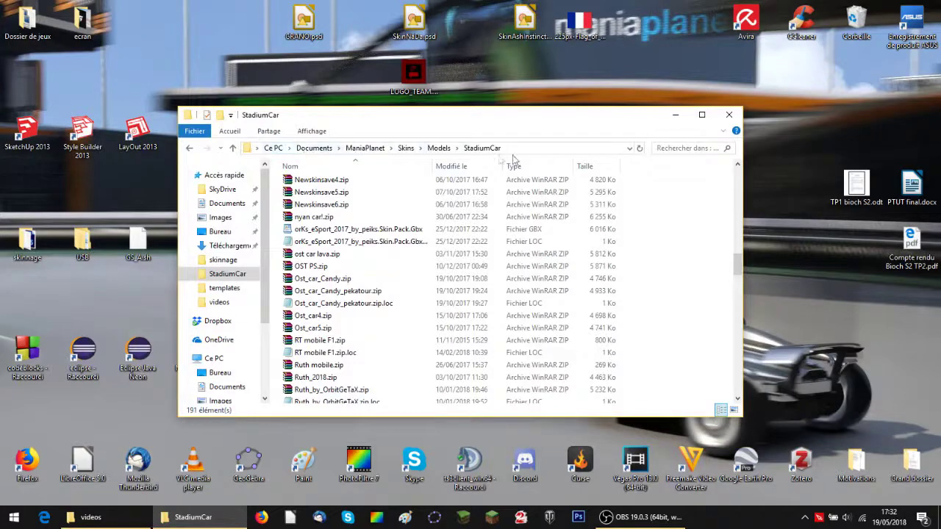
Scroll through the StadiumCar folder listing, then minimize its window
{"action": "scroll", "coordinate": [404, 255], "scroll_direction": "up", "scroll_amount": 5}
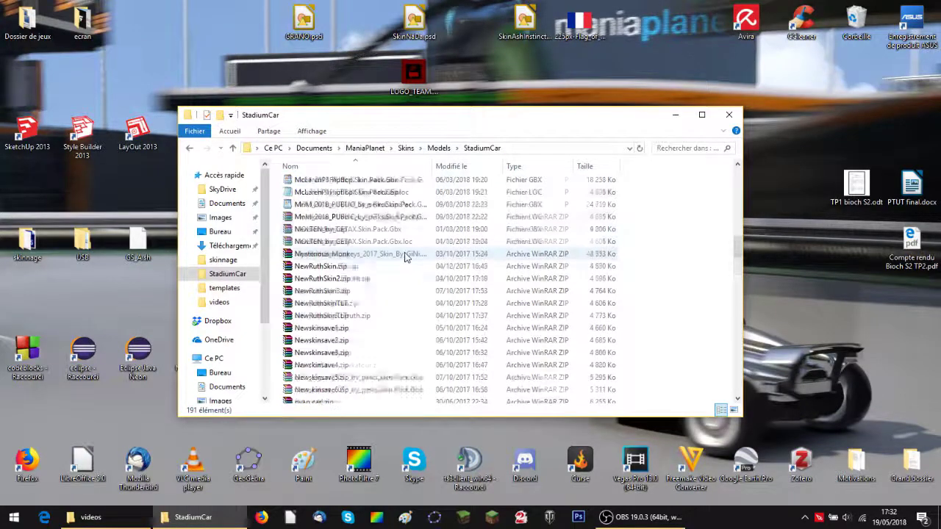
{"action": "scroll", "coordinate": [405, 253], "scroll_direction": "up", "scroll_amount": 5}
{"action": "scroll", "coordinate": [404, 253], "scroll_direction": "up", "scroll_amount": 5}
{"action": "scroll", "coordinate": [404, 254], "scroll_direction": "up", "scroll_amount": 3}
{"action": "scroll", "coordinate": [405, 253], "scroll_direction": "down", "scroll_amount": 3}
{"action": "scroll", "coordinate": [405, 253], "scroll_direction": "down", "scroll_amount": 5}
{"action": "scroll", "coordinate": [405, 253], "scroll_direction": "down", "scroll_amount": 5}
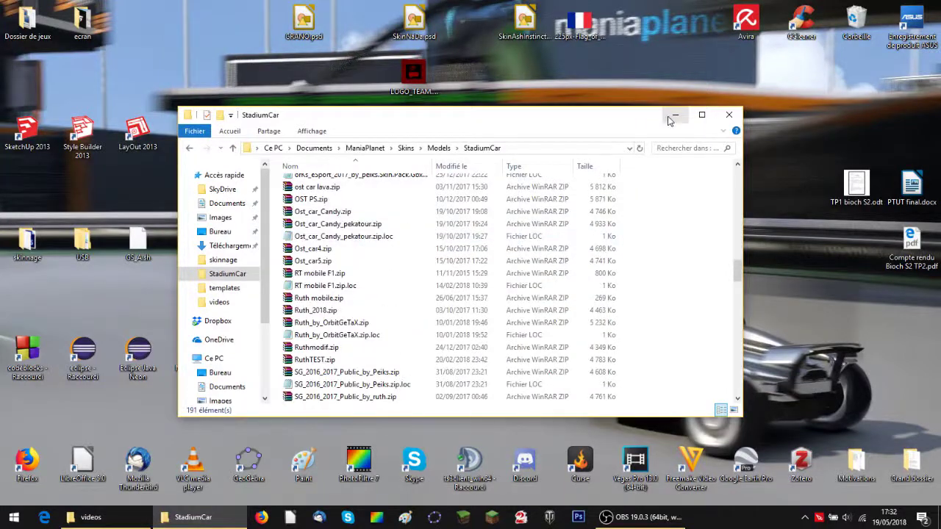
{"action": "left_click", "coordinate": [674, 116]}
Move SKIN.zip from the desktop into the StadiumCar skins folder
{"action": "right_click", "coordinate": [366, 297]}
{"action": "left_click", "coordinate": [333, 261]}
{"action": "left_click_drag", "start_coordinate": [359, 299], "coordinate": [200, 517]}
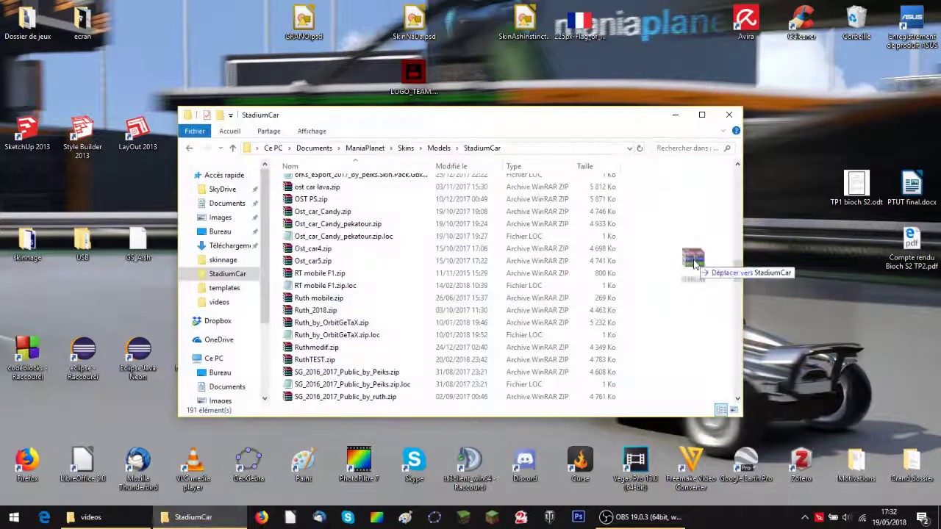
{"action": "left_click_drag", "start_coordinate": [200, 517], "coordinate": [684, 261]}
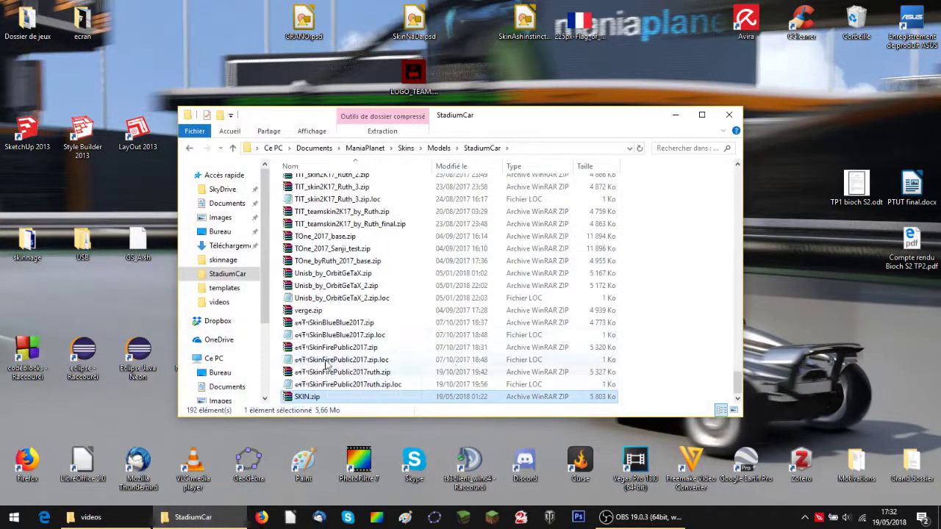
Open SKIN.zip to confirm its contents, close the StadiumCar folder, and dismiss the licence reminder
{"action": "double_click", "coordinate": [318, 397]}
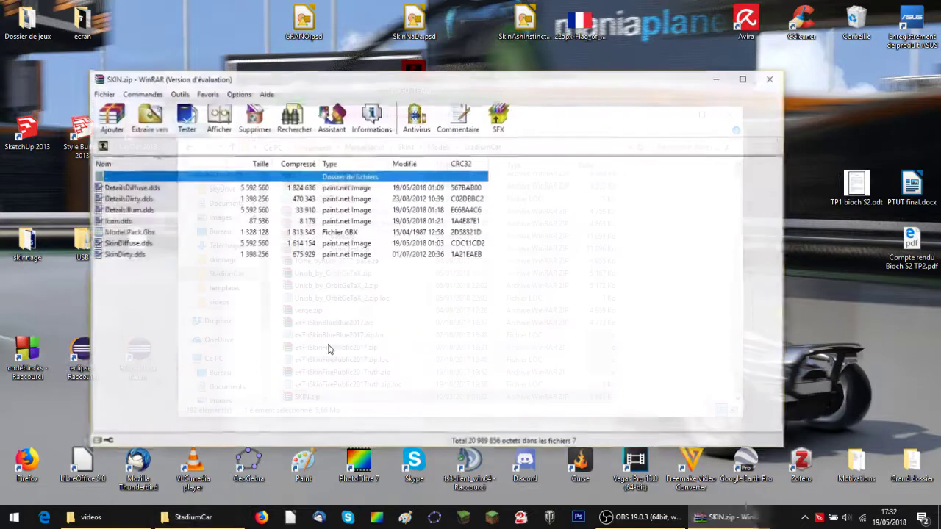
{"action": "left_click", "coordinate": [720, 78]}
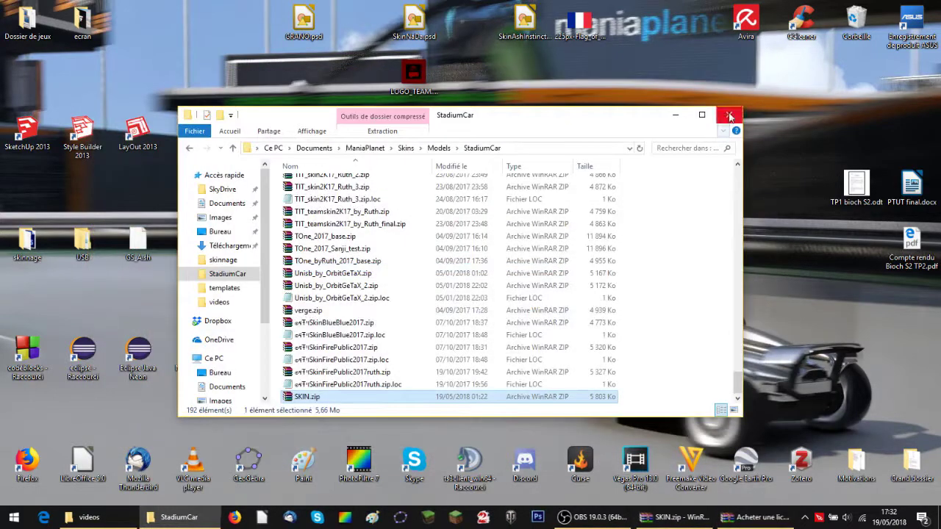
{"action": "left_click", "coordinate": [730, 115]}
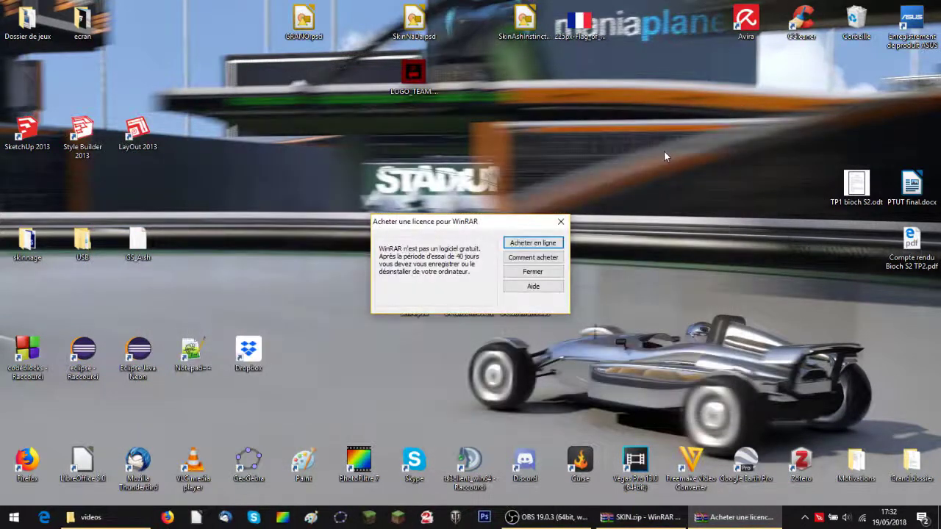
{"action": "left_click", "coordinate": [561, 222]}
{"action": "mouse_move", "coordinate": [639, 517]}
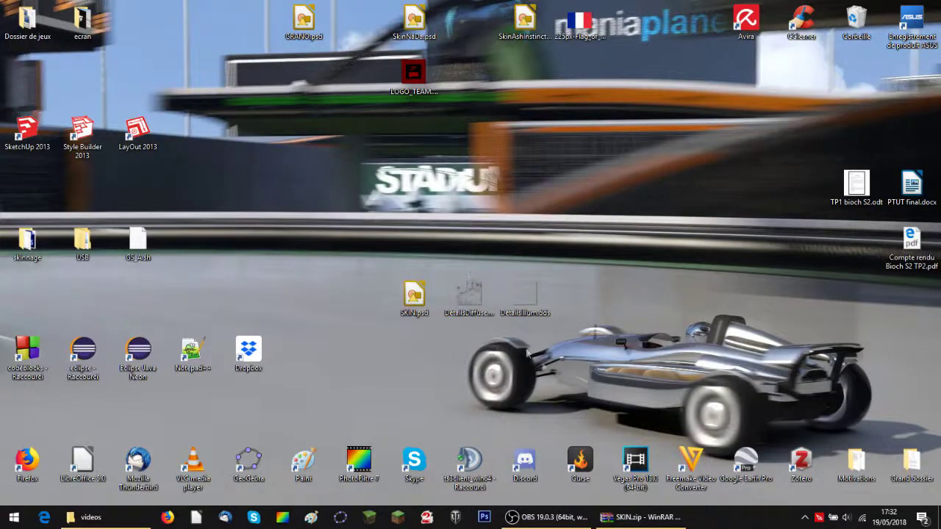
Tuck the archive window away and open SKIN.psd with Adobe Photoshop CS6 Portable
{"action": "left_click", "coordinate": [640, 517]}
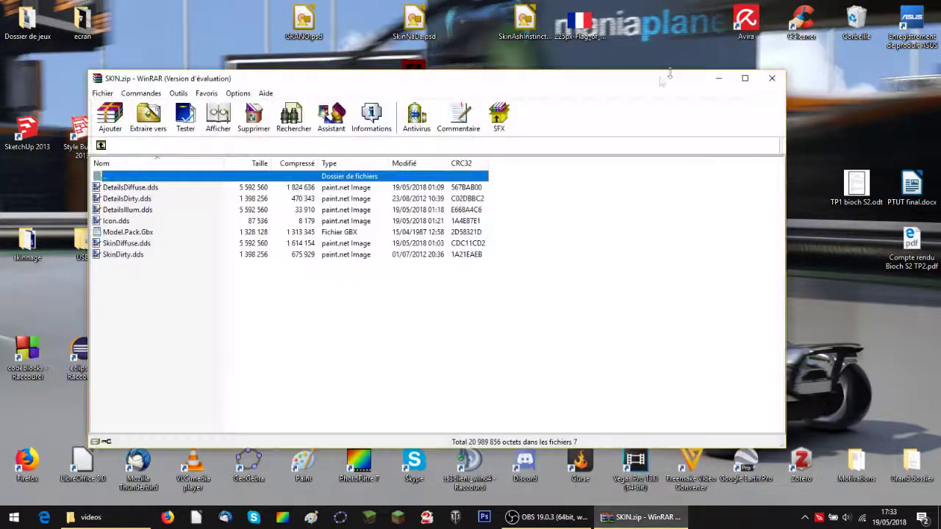
{"action": "left_click_drag", "start_coordinate": [671, 72], "coordinate": [605, 68]}
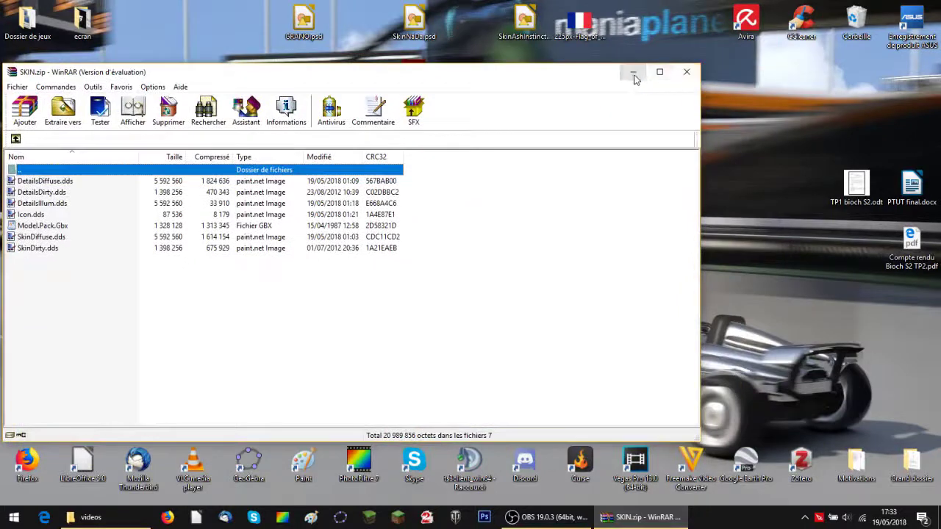
{"action": "left_click", "coordinate": [630, 72]}
{"action": "right_click", "coordinate": [413, 295]}
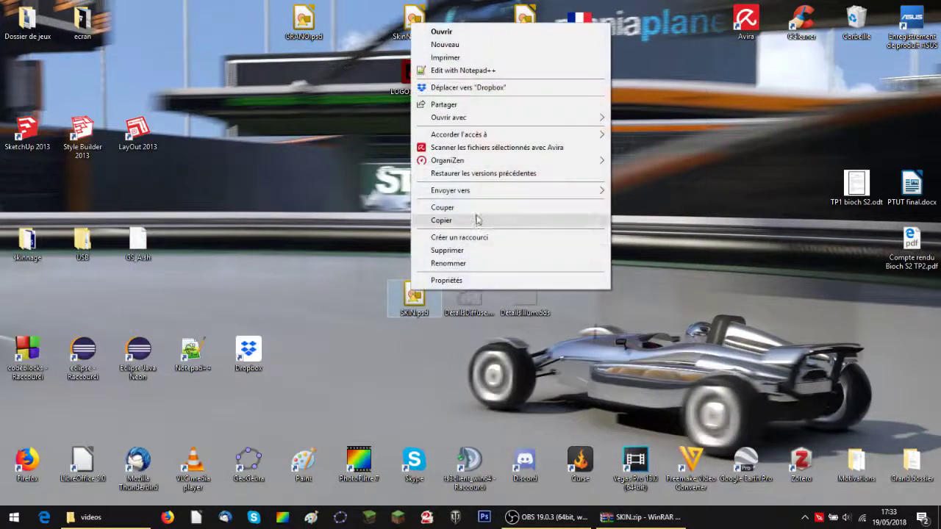
{"action": "mouse_move", "coordinate": [470, 117]}
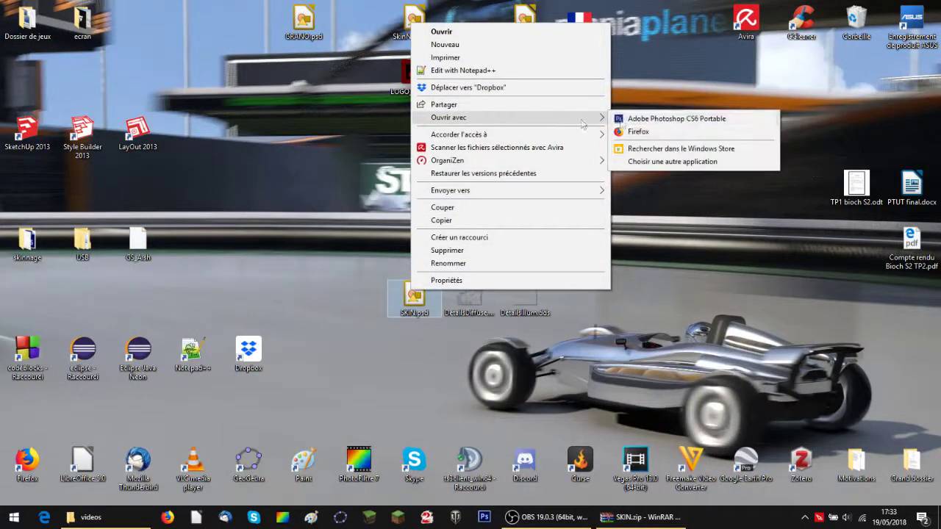
{"action": "left_click", "coordinate": [647, 120]}
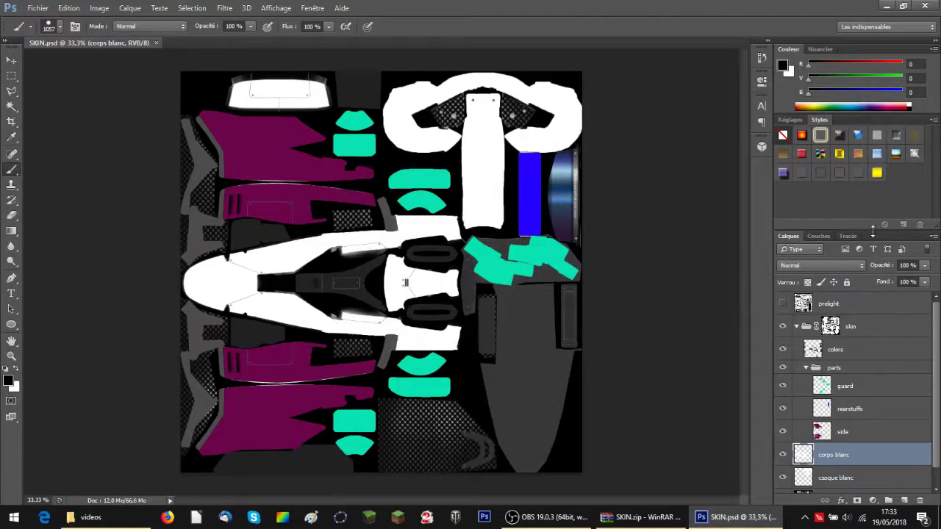
Enlarge the Calques panel upward so more of SKIN.psd's layers are visible
{"action": "left_click_drag", "start_coordinate": [872, 231], "coordinate": [873, 207]}
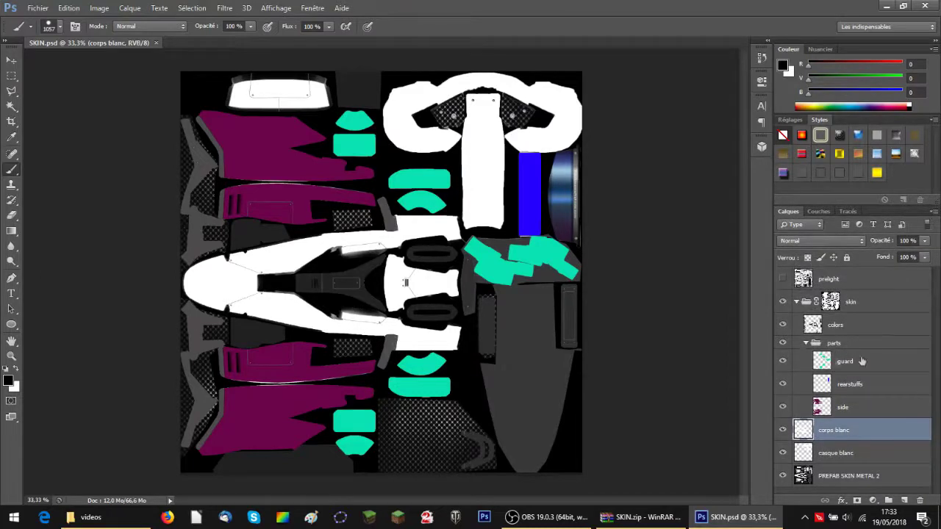
{"action": "double_click", "coordinate": [782, 364]}
{"action": "left_click", "coordinate": [783, 362]}
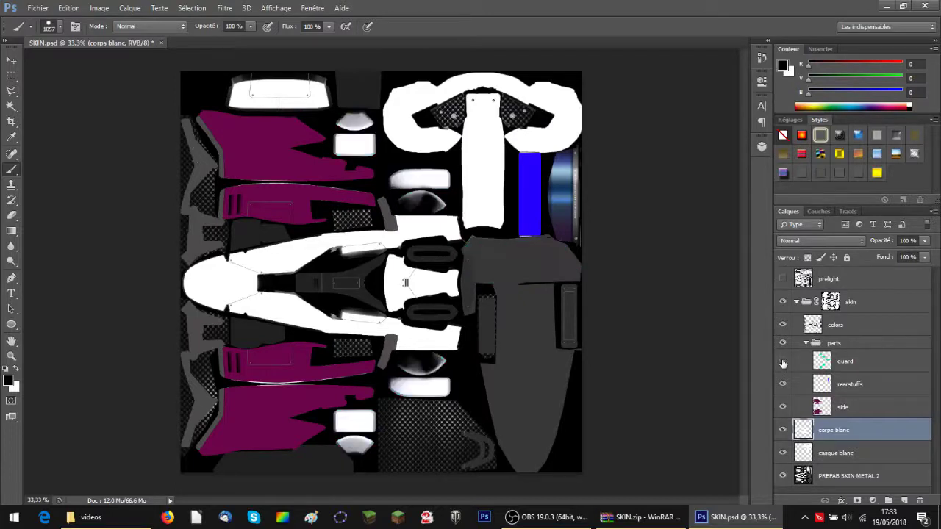
{"action": "left_click", "coordinate": [783, 362]}
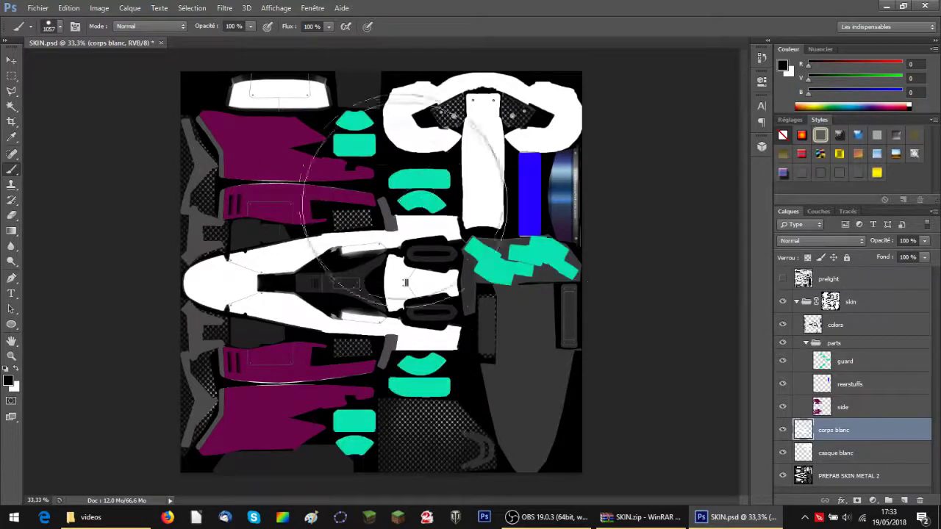
{"action": "left_click", "coordinate": [783, 406]}
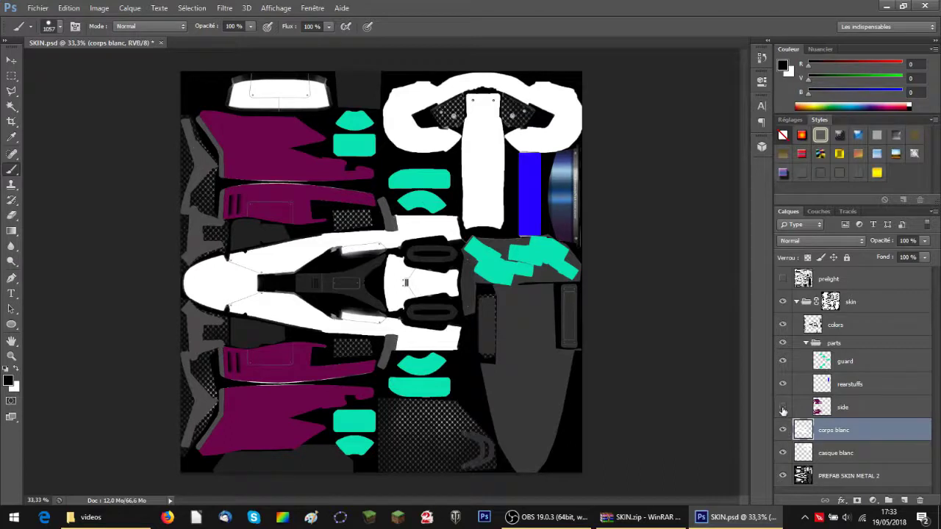
{"action": "left_click", "coordinate": [783, 408]}
{"action": "left_click", "coordinate": [858, 408]}
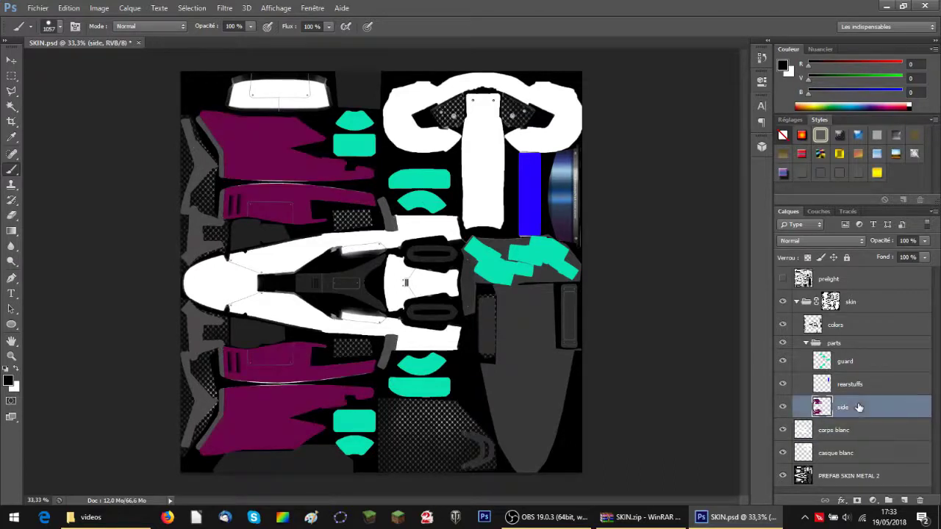
{"action": "left_click", "coordinate": [12, 106]}
{"action": "left_click", "coordinate": [264, 223]}
{"action": "left_click", "coordinate": [192, 8]}
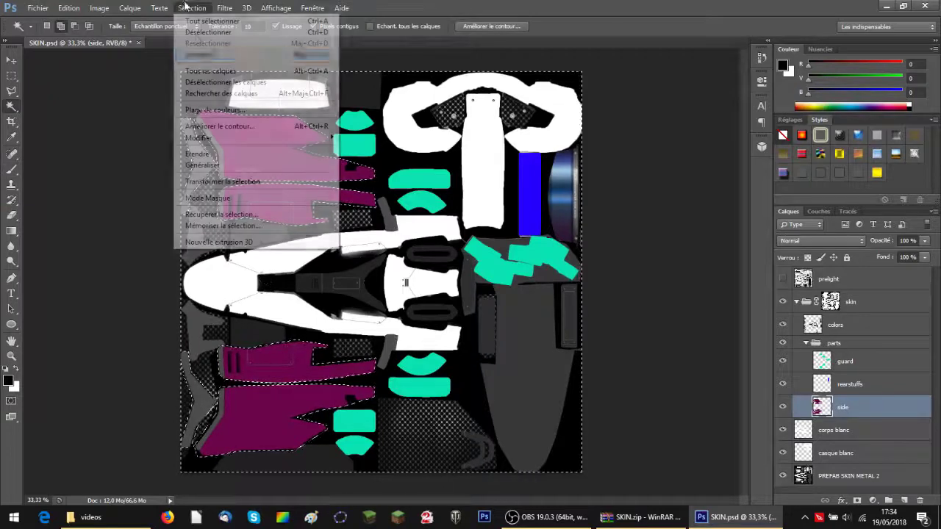
{"action": "left_click", "coordinate": [213, 55]}
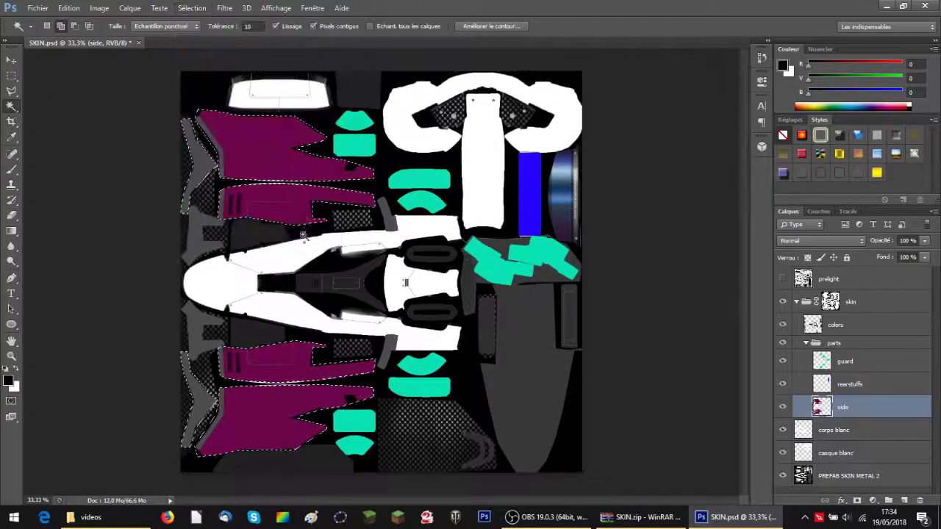
{"action": "left_click", "coordinate": [12, 169]}
{"action": "mouse_move", "coordinate": [276, 188]}
{"action": "left_mouse_down"}
{"action": "mouse_move", "coordinate": [287, 242]}
{"action": "mouse_move", "coordinate": [272, 412]}
{"action": "mouse_move", "coordinate": [243, 441]}
{"action": "left_mouse_up"}
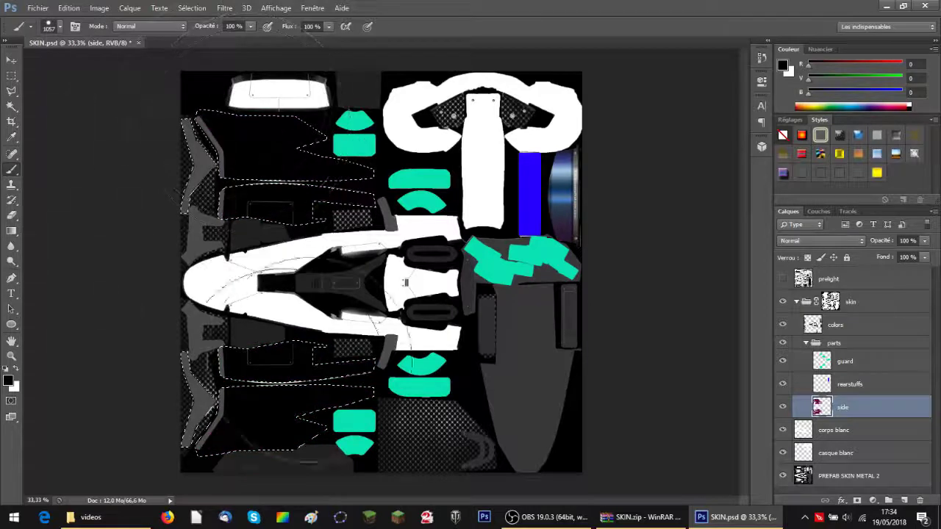
{"action": "key", "text": "ctrl+z"}
{"action": "key", "text": "m"}
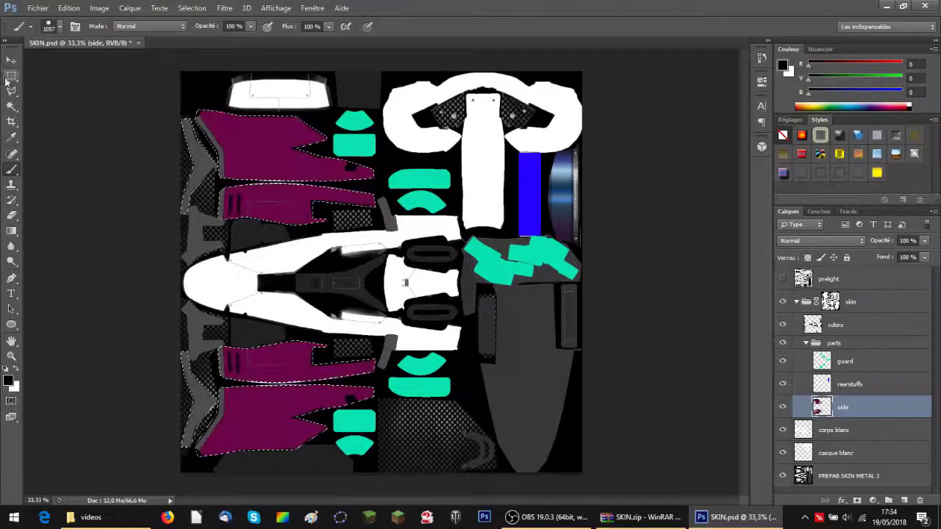
{"action": "left_click", "coordinate": [521, 213]}
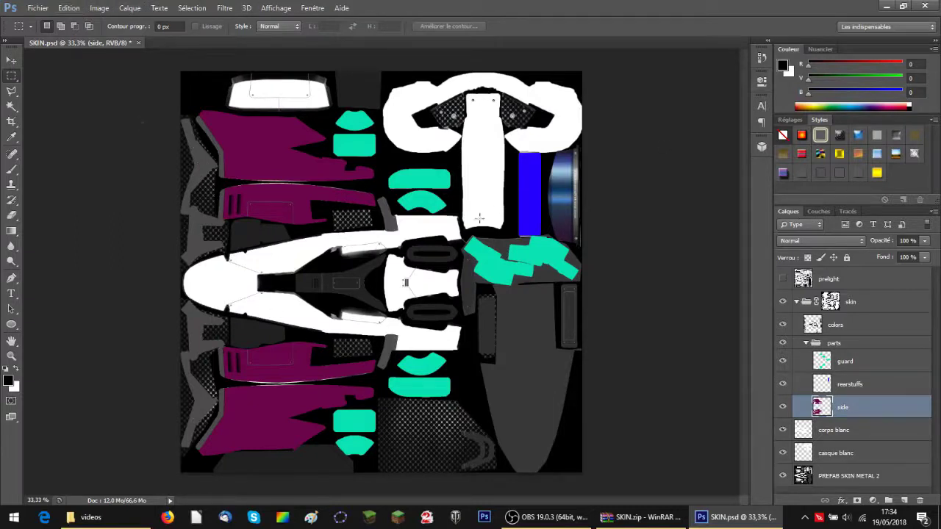
Paint a black diamond on the upper magenta side panel using a polygonal selection
{"action": "left_click", "coordinate": [782, 280]}
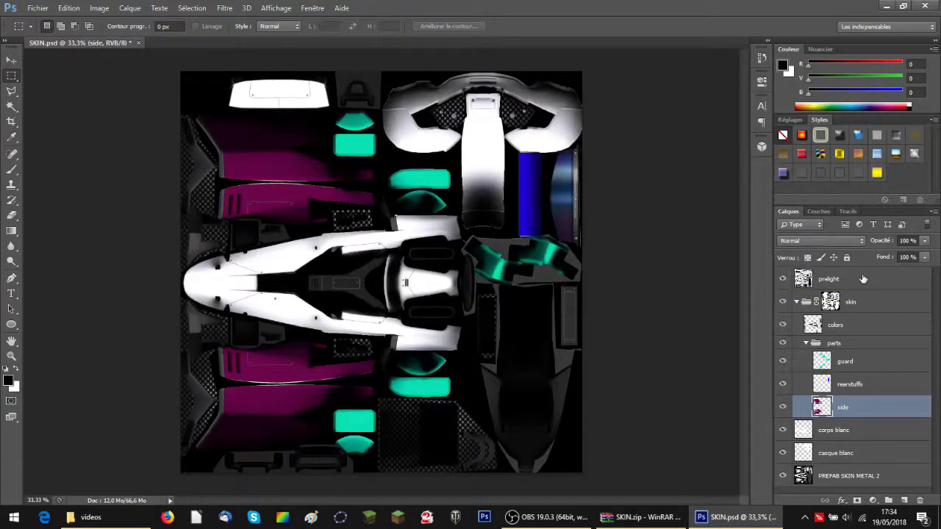
{"action": "left_click", "coordinate": [782, 279]}
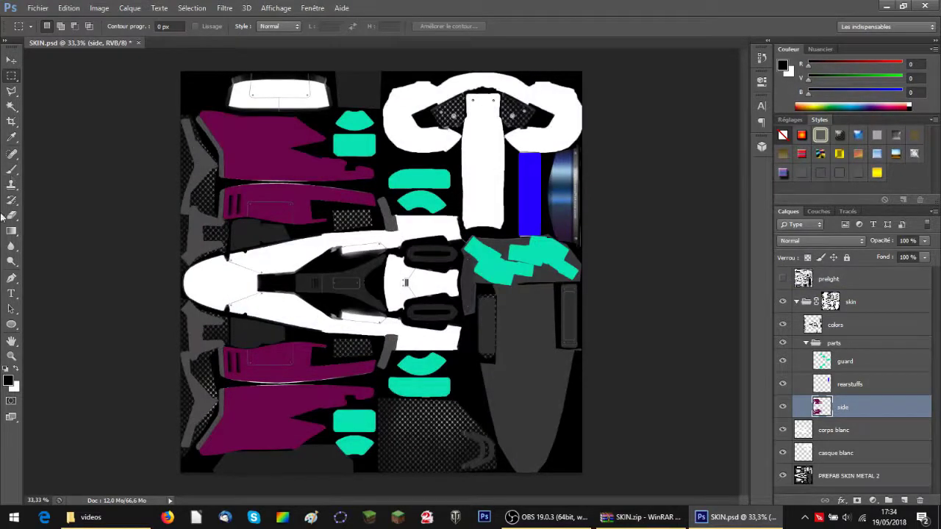
{"action": "left_click", "coordinate": [12, 91]}
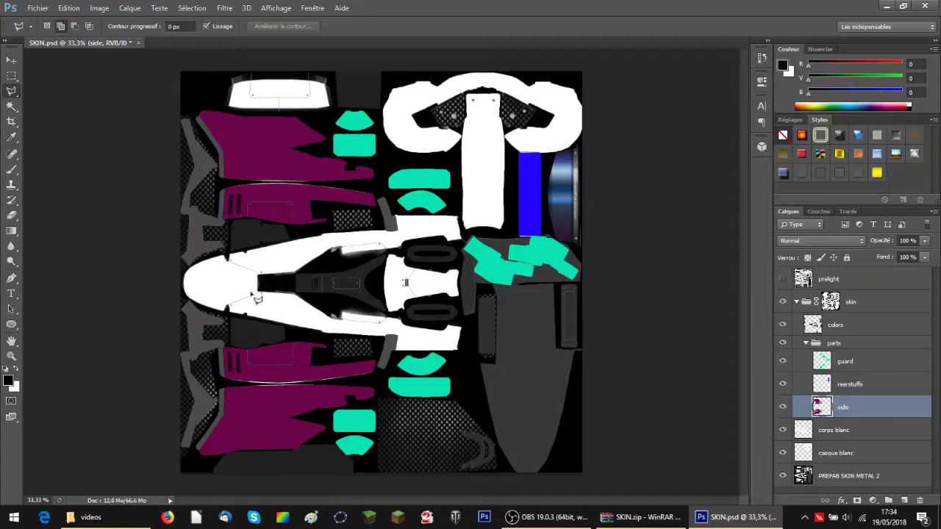
{"action": "left_click", "coordinate": [242, 151]}
{"action": "left_click", "coordinate": [264, 171]}
{"action": "left_click", "coordinate": [274, 150]}
{"action": "left_click", "coordinate": [262, 138]}
{"action": "left_click", "coordinate": [243, 151]}
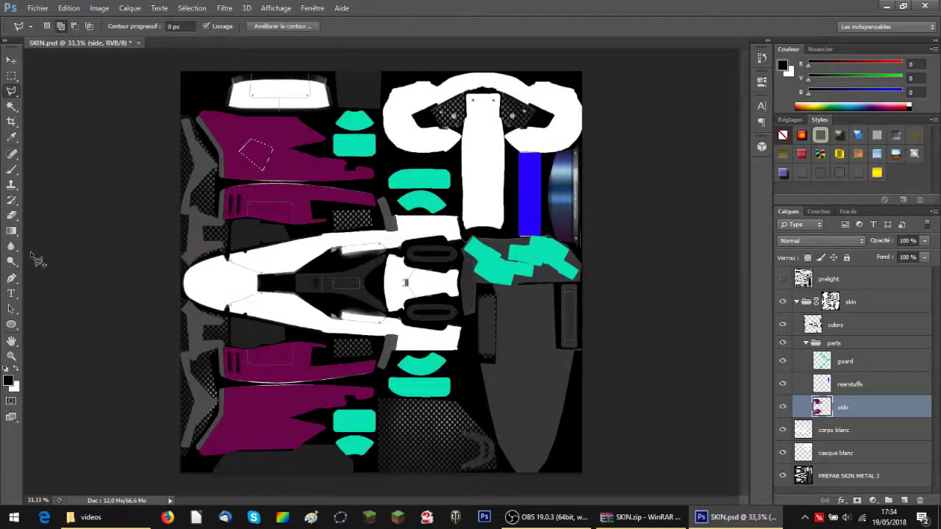
{"action": "left_click", "coordinate": [11, 169]}
{"action": "left_click", "coordinate": [269, 133]}
{"action": "left_click", "coordinate": [11, 75]}
{"action": "key", "text": "ctrl+d"}
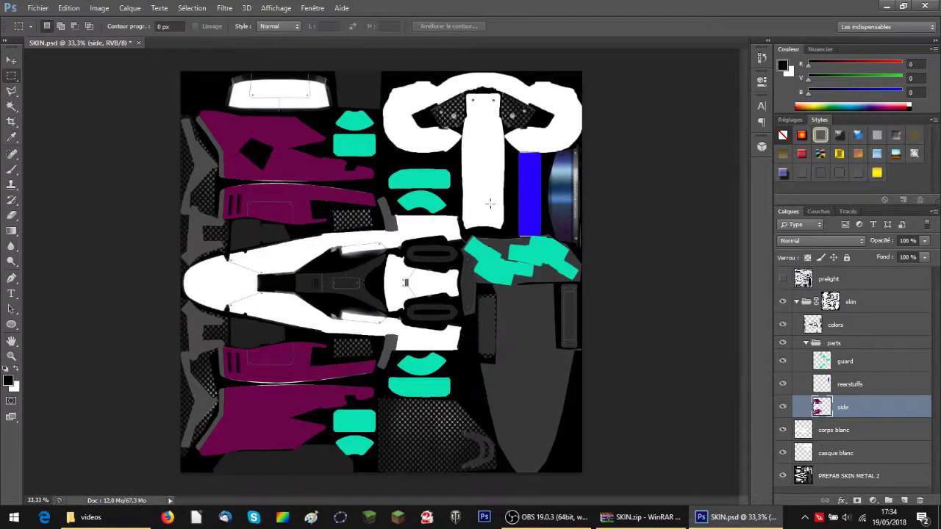
Show the prelight layer and flatten the image into a single Arrière-plan layer
{"action": "left_click", "coordinate": [783, 279]}
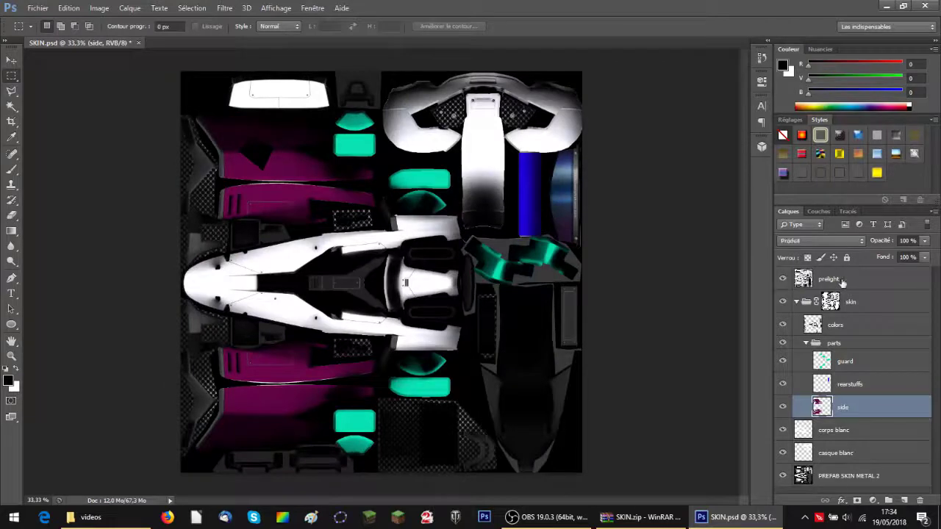
{"action": "right_click", "coordinate": [844, 287]}
{"action": "left_click", "coordinate": [882, 282]}
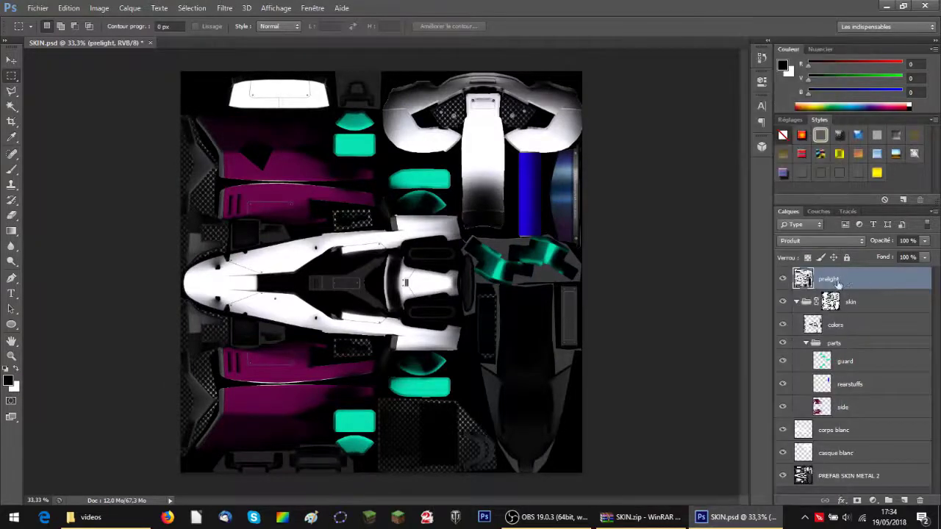
{"action": "right_click", "coordinate": [862, 282]}
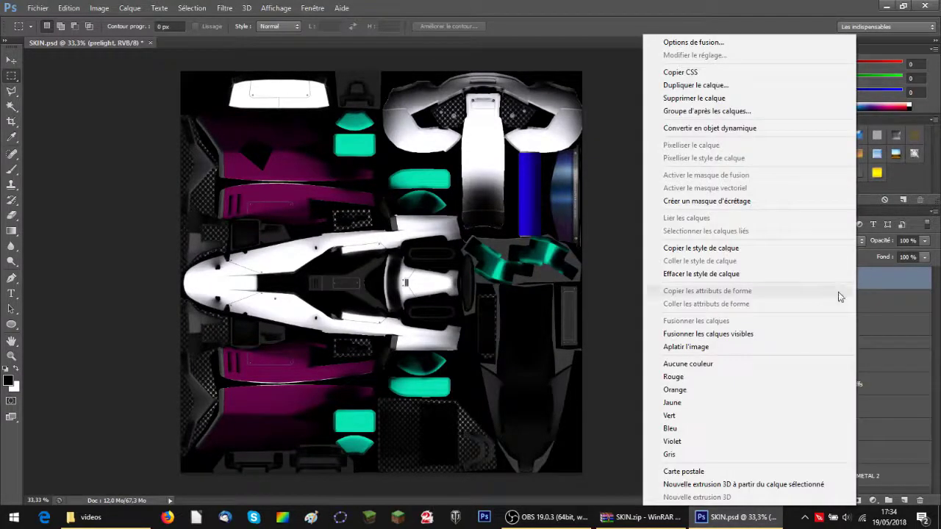
{"action": "left_click", "coordinate": [759, 348]}
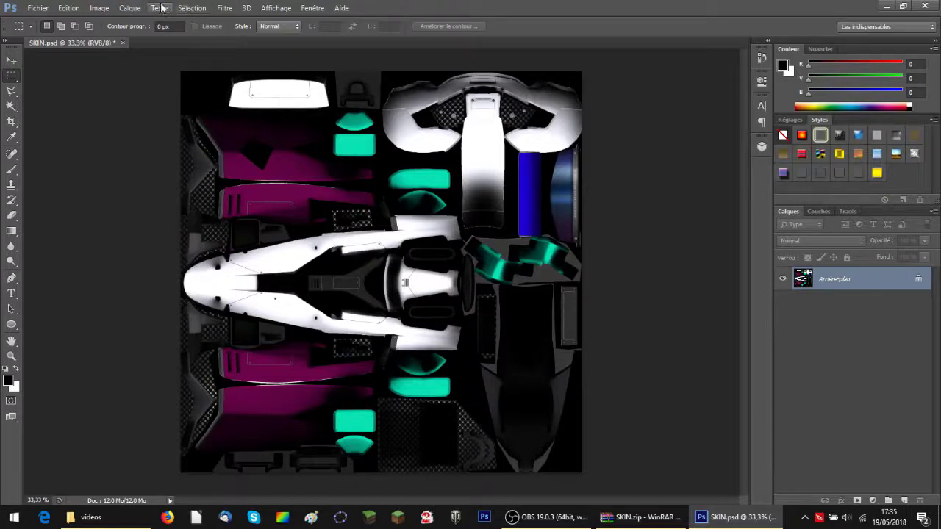
{"action": "left_click", "coordinate": [224, 7]}
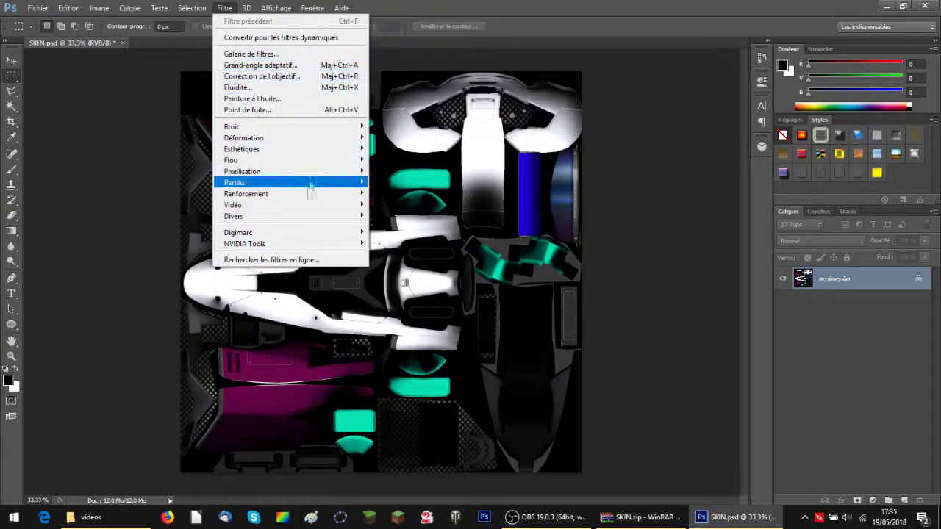
{"action": "left_click", "coordinate": [224, 8]}
{"action": "left_click", "coordinate": [224, 7]}
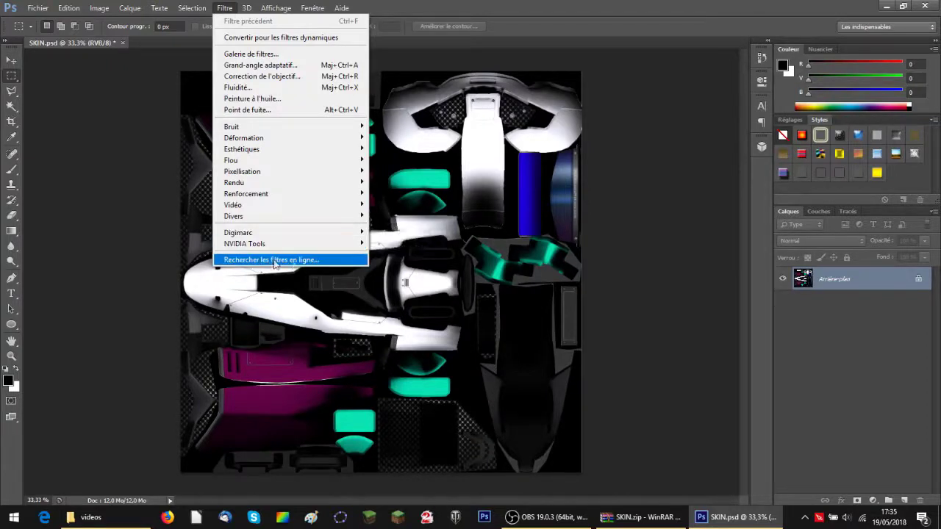
{"action": "mouse_move", "coordinate": [245, 243]}
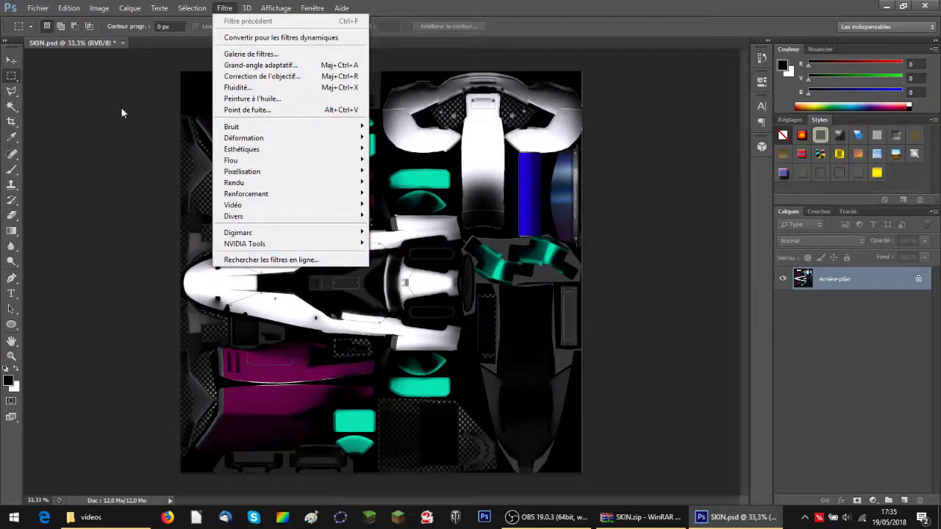
{"action": "left_click", "coordinate": [458, 5]}
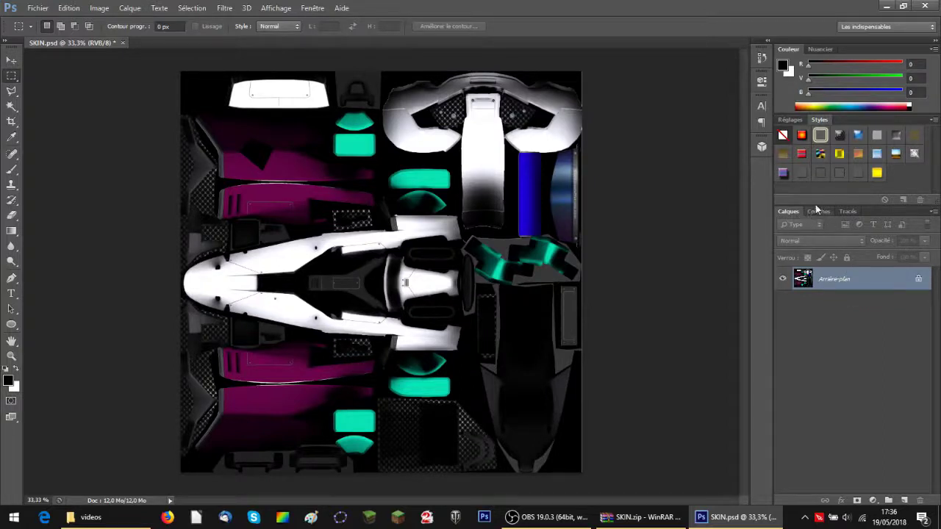
Switch to the Couches panel, check the Rouge channel, and add a new Alpha 1 channel
{"action": "left_click", "coordinate": [848, 211]}
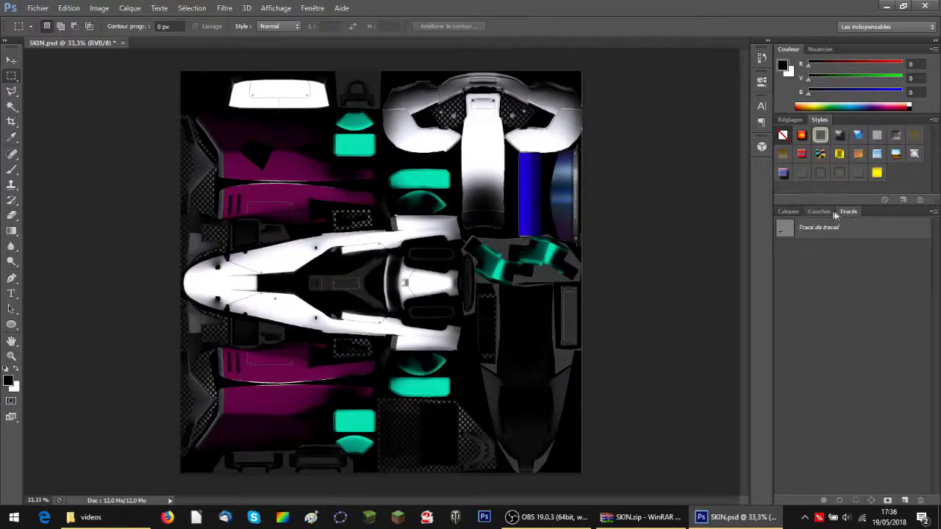
{"action": "left_click", "coordinate": [793, 213]}
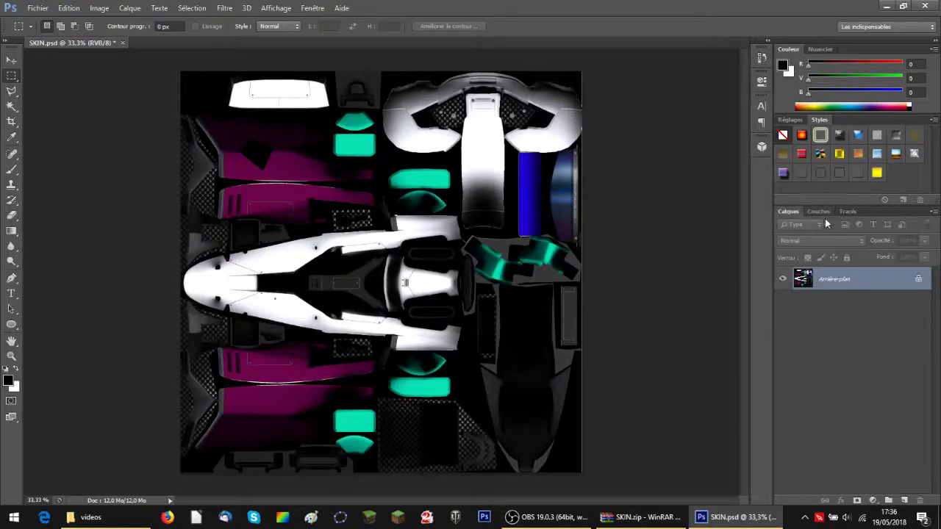
{"action": "left_click", "coordinate": [823, 213]}
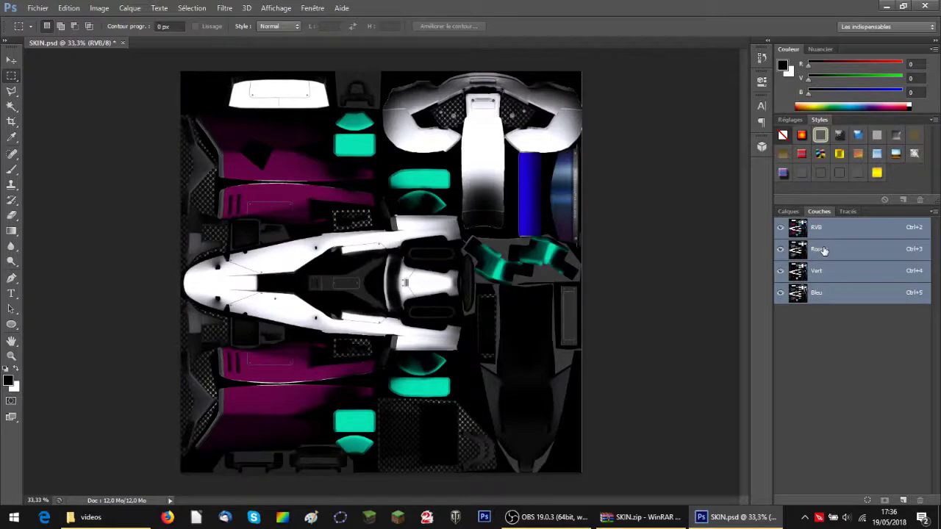
{"action": "left_click", "coordinate": [781, 250]}
{"action": "left_click", "coordinate": [780, 250]}
{"action": "left_click", "coordinate": [904, 501]}
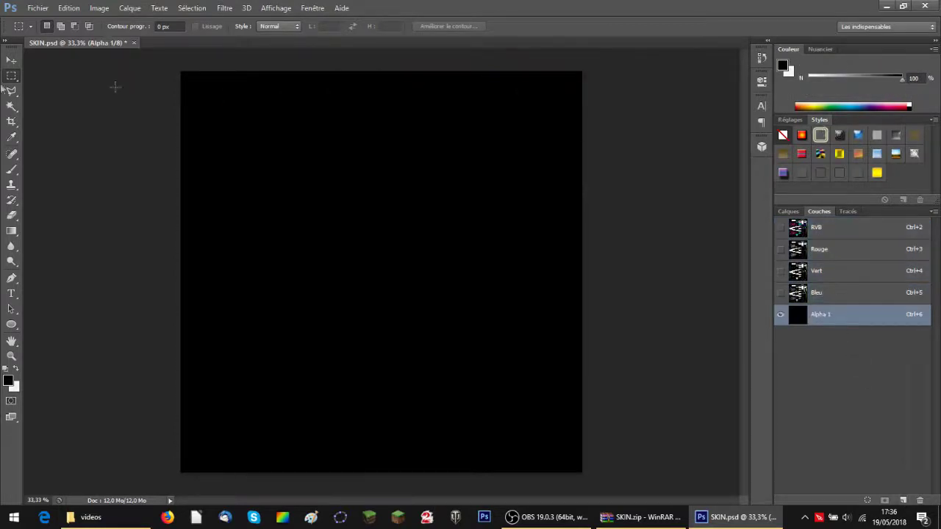
Test painting Alpha 1, revert it to solid black, and show the RVB composite with it
{"action": "left_click", "coordinate": [14, 174]}
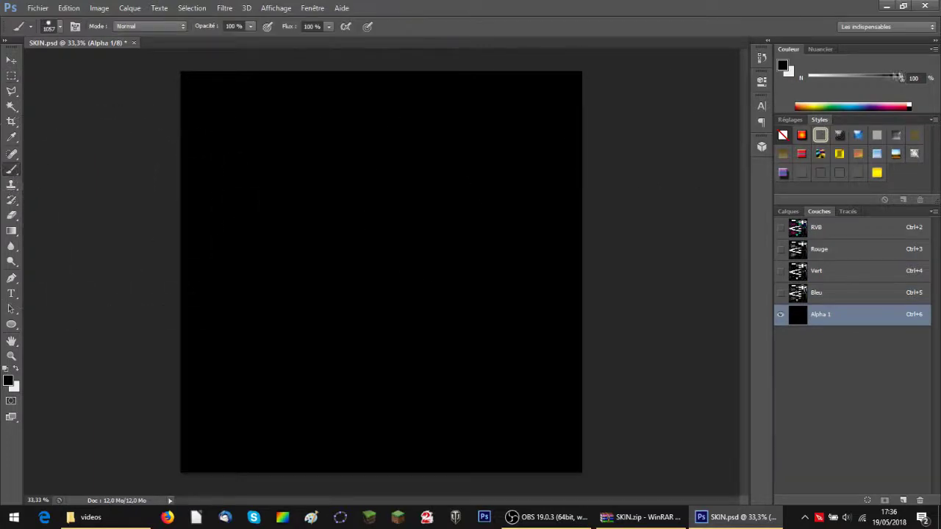
{"action": "left_click", "coordinate": [901, 81]}
{"action": "mouse_move", "coordinate": [900, 81]}
{"action": "left_mouse_down"}
{"action": "mouse_move", "coordinate": [826, 80]}
{"action": "mouse_move", "coordinate": [905, 84]}
{"action": "left_mouse_up"}
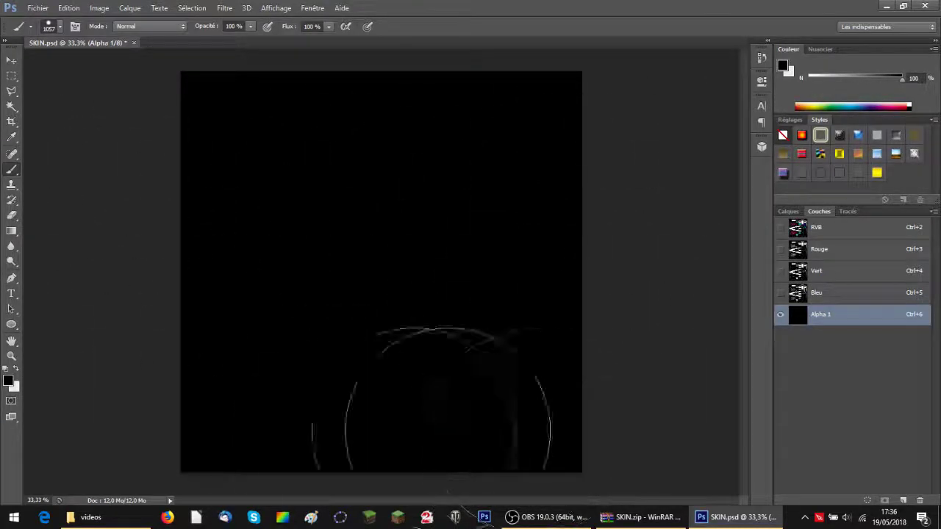
{"action": "left_click", "coordinate": [781, 227]}
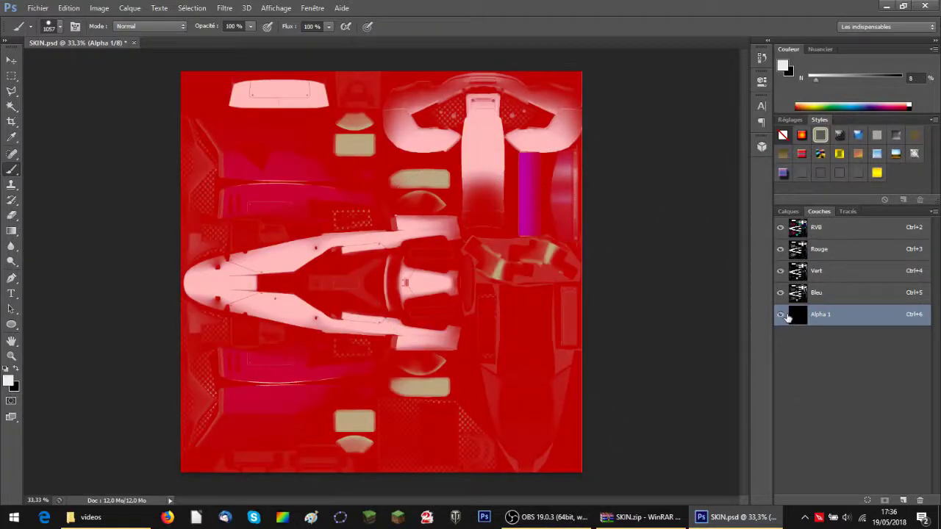
{"action": "left_click", "coordinate": [780, 227]}
{"action": "mouse_move", "coordinate": [533, 149]}
{"action": "left_mouse_down"}
{"action": "mouse_move", "coordinate": [288, 235]}
{"action": "mouse_move", "coordinate": [172, 399]}
{"action": "mouse_move", "coordinate": [444, 407]}
{"action": "mouse_move", "coordinate": [630, 304]}
{"action": "left_mouse_up"}
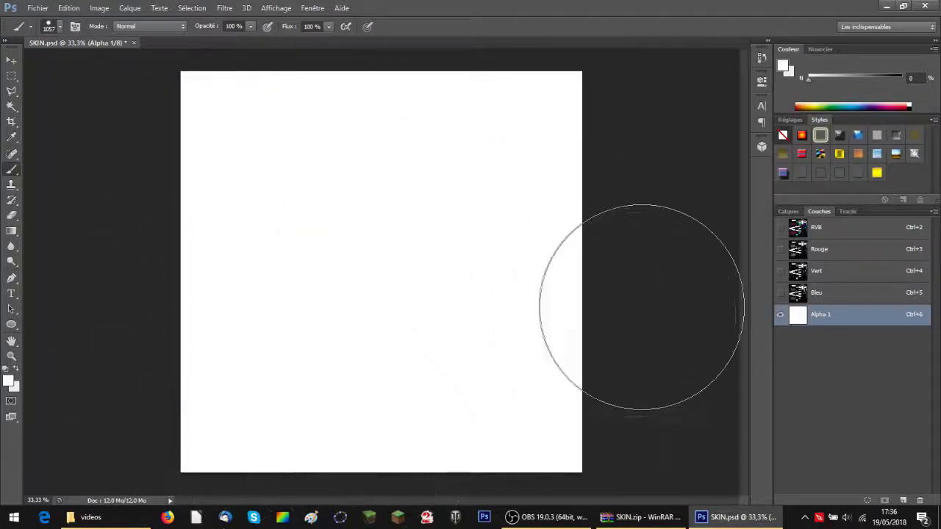
{"action": "key", "text": "Delete"}
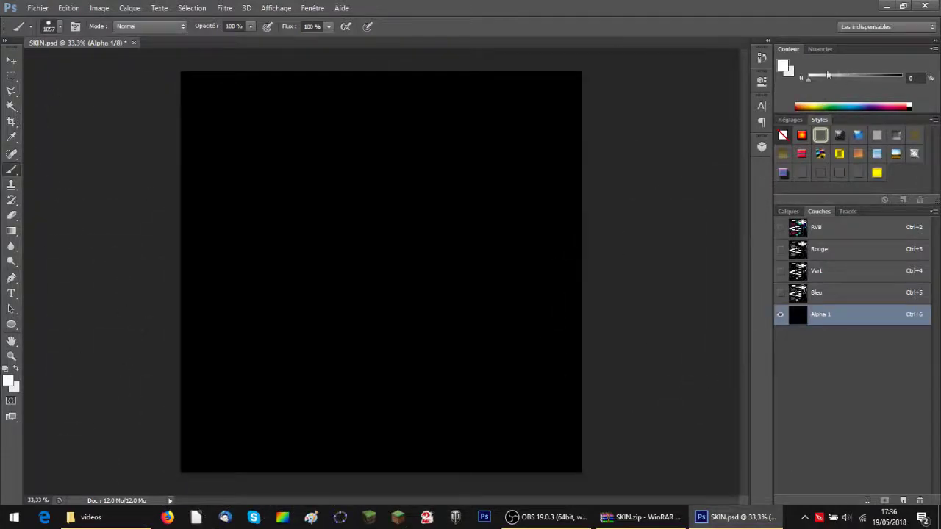
{"action": "key", "text": "d"}
{"action": "left_click", "coordinate": [781, 228]}
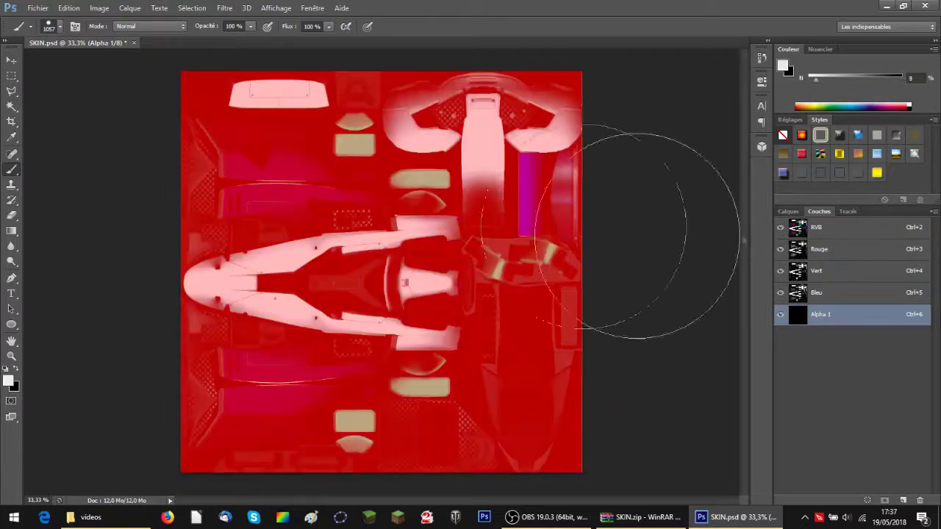
Save the image to the Desktop as SkinDiffuse.dds in D3D/DDS format
{"action": "left_click", "coordinate": [788, 212]}
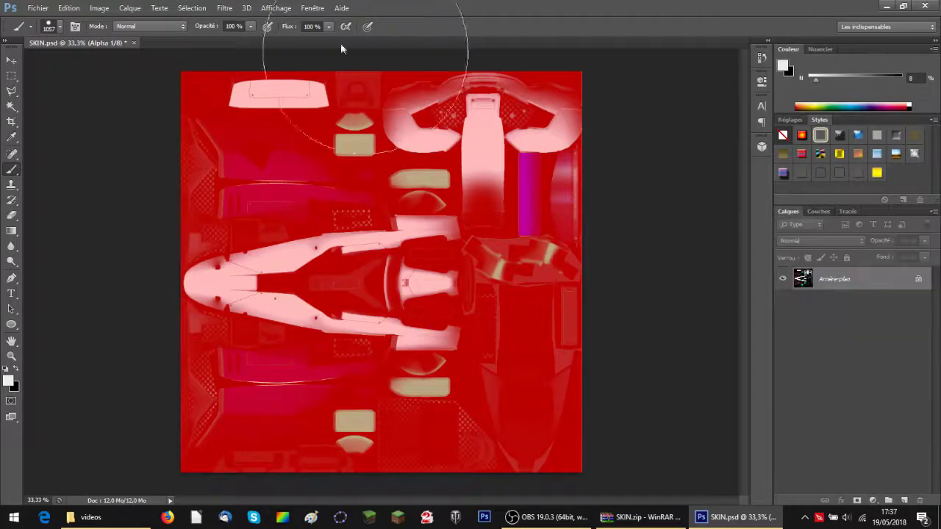
{"action": "left_click", "coordinate": [38, 7]}
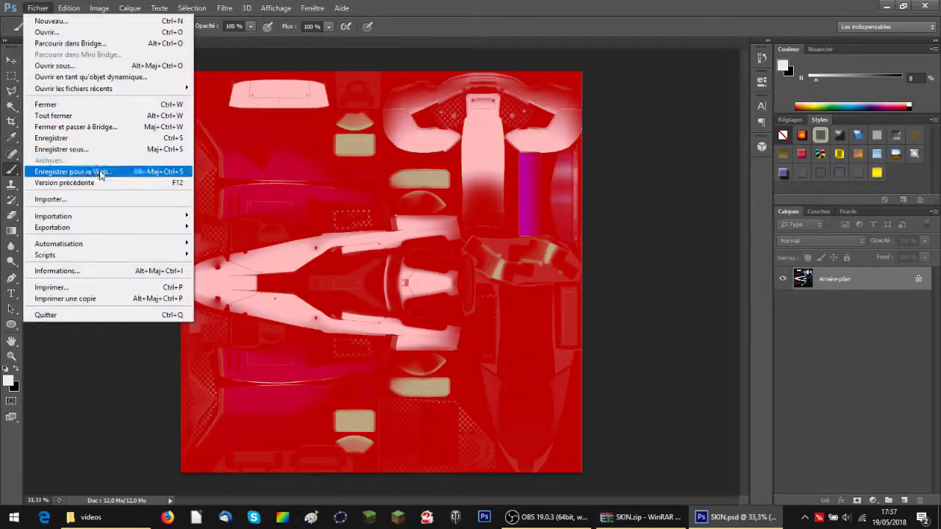
{"action": "left_click", "coordinate": [105, 149]}
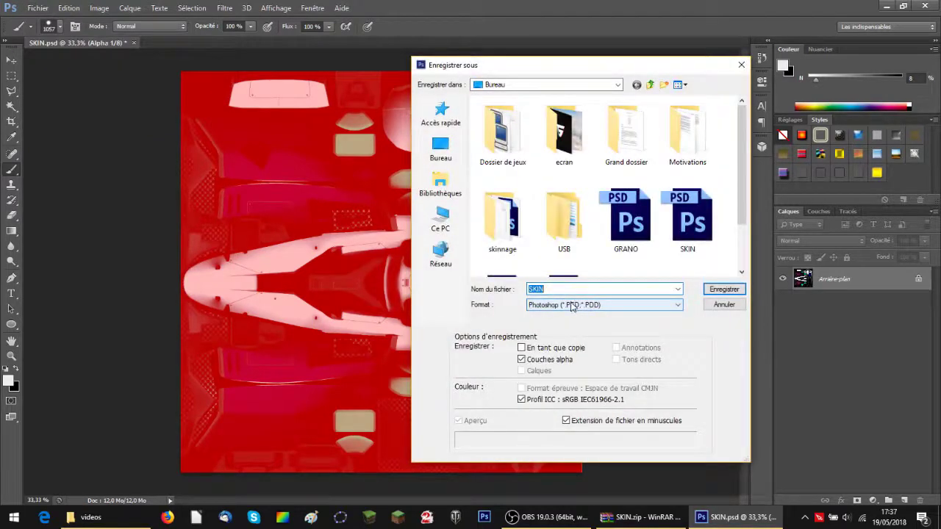
{"action": "left_click", "coordinate": [567, 303]}
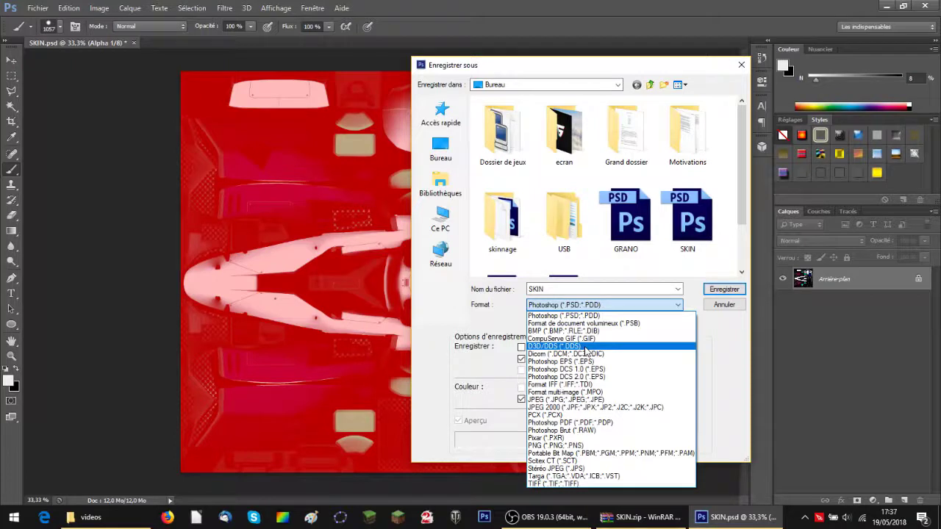
{"action": "left_click", "coordinate": [585, 346]}
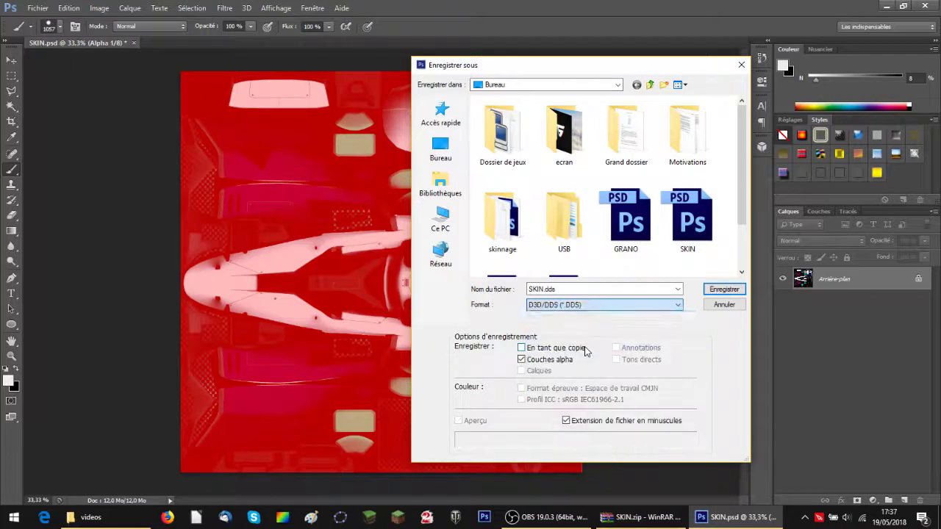
{"action": "left_click", "coordinate": [542, 291]}
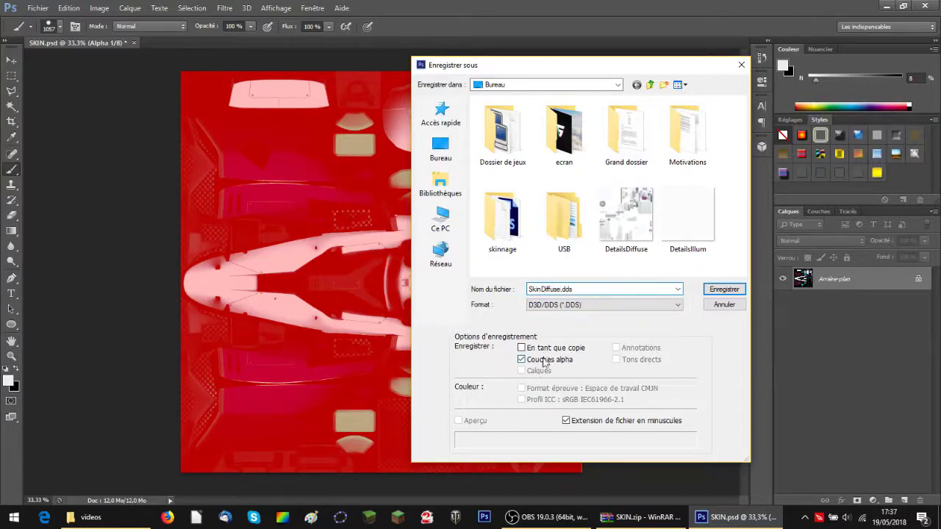
{"action": "left_click", "coordinate": [733, 288]}
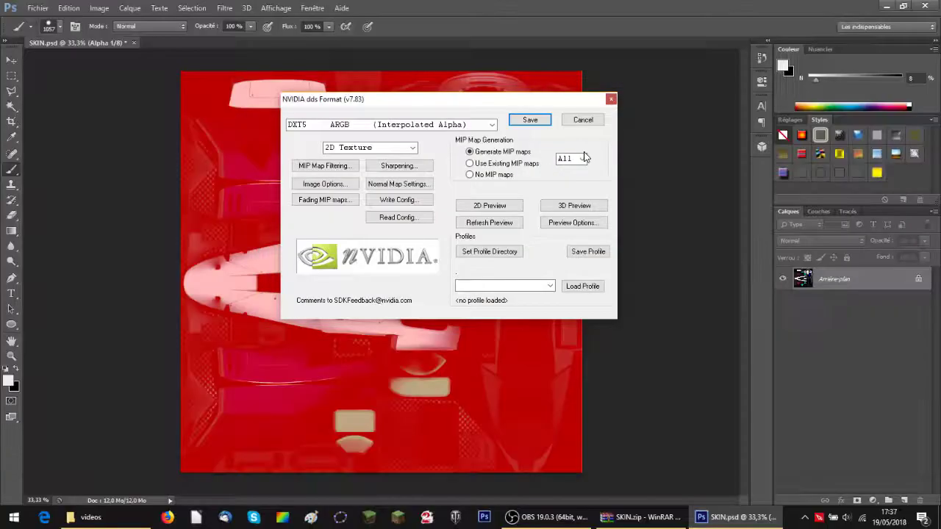
Export the DDS with DXT5 ARGB (Interpolated Alpha) compression
{"action": "left_click", "coordinate": [494, 125]}
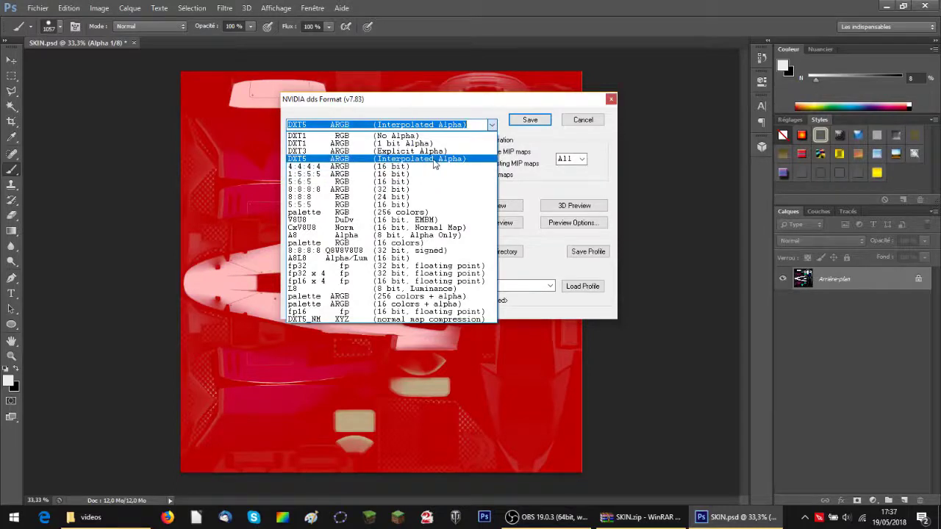
{"action": "left_click", "coordinate": [447, 162]}
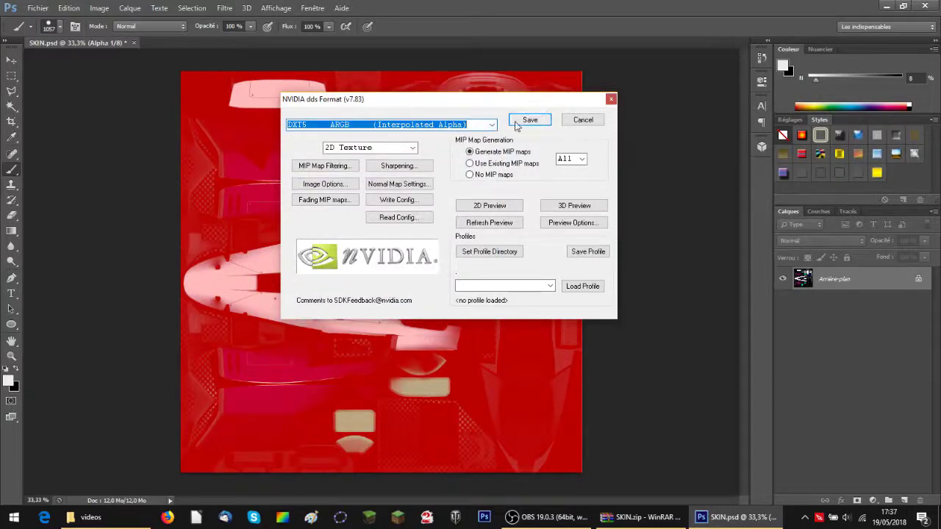
{"action": "left_click", "coordinate": [529, 120]}
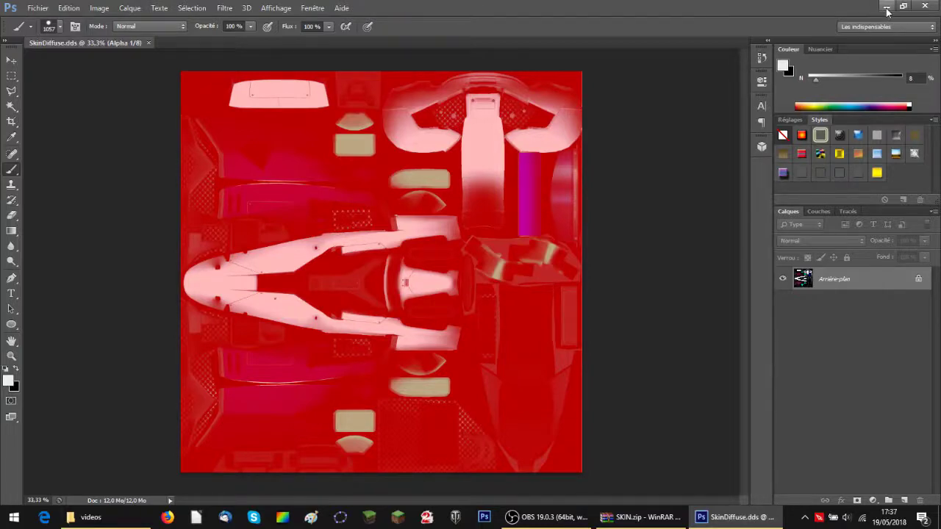
Hide Photoshop and place the SKIN.zip window beside SkinDiffuse.dds on the desktop
{"action": "left_click", "coordinate": [885, 9]}
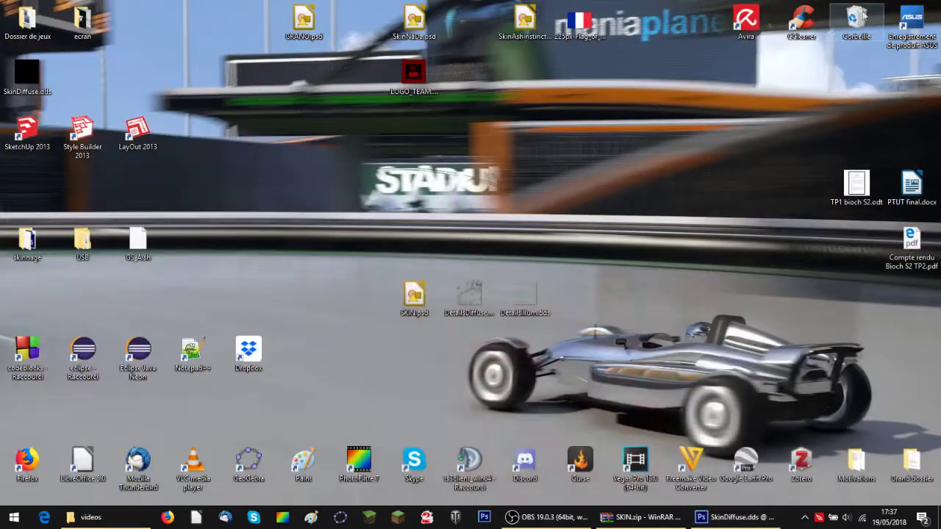
{"action": "left_click_drag", "start_coordinate": [27, 73], "coordinate": [366, 300]}
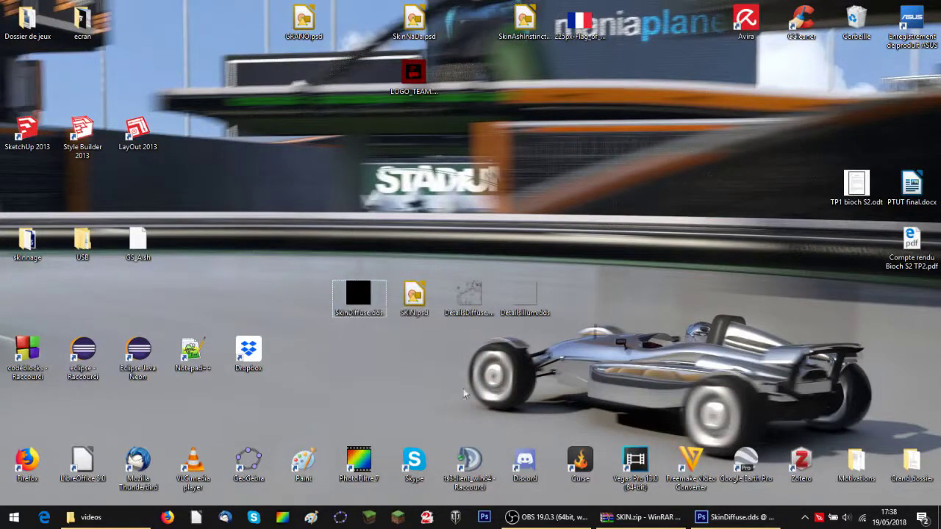
{"action": "left_click", "coordinate": [660, 514]}
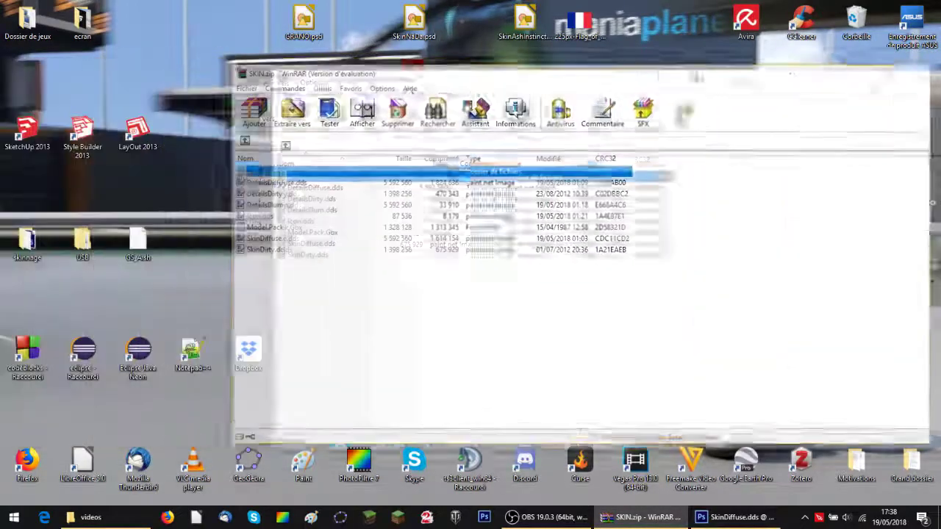
{"action": "left_click_drag", "start_coordinate": [496, 73], "coordinate": [719, 109]}
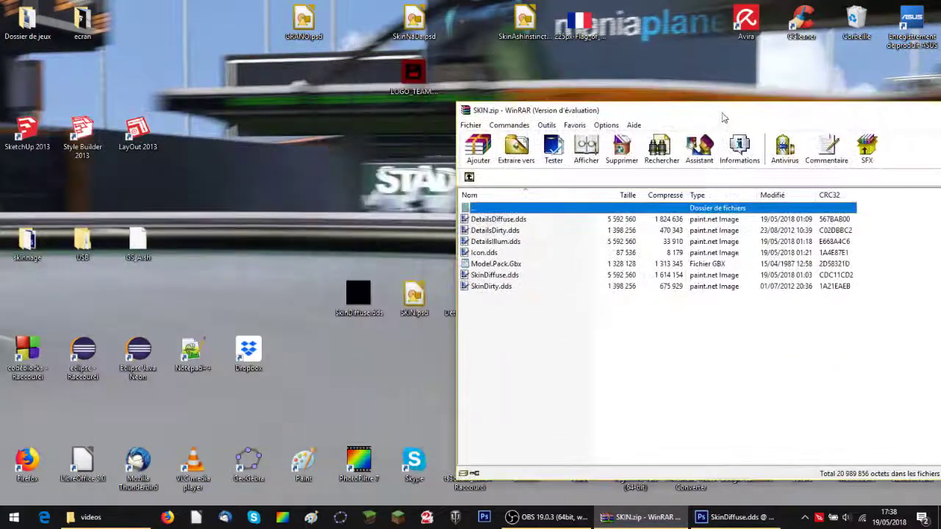
{"action": "left_click_drag", "start_coordinate": [616, 115], "coordinate": [565, 115]}
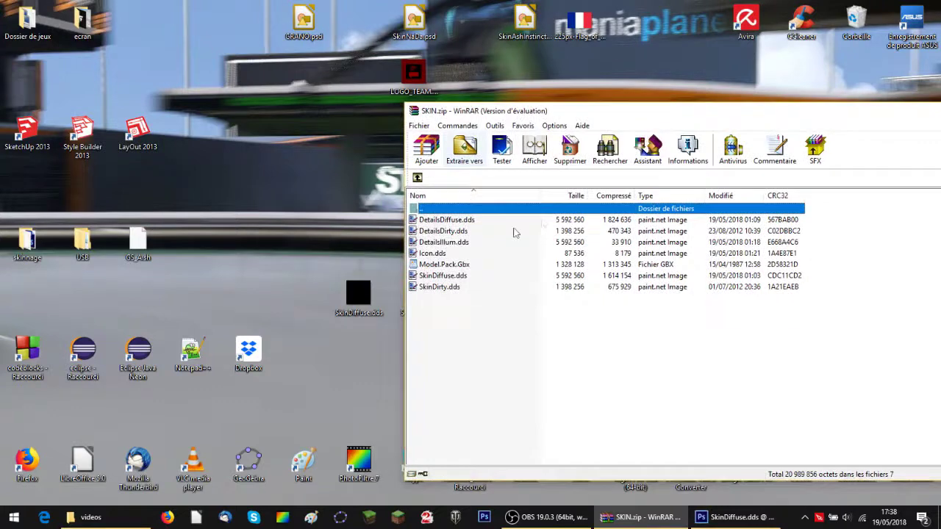
Drag SkinDiffuse.dds into SKIN.zip, confirm the update, and return to Photoshop
{"action": "left_click", "coordinate": [351, 298]}
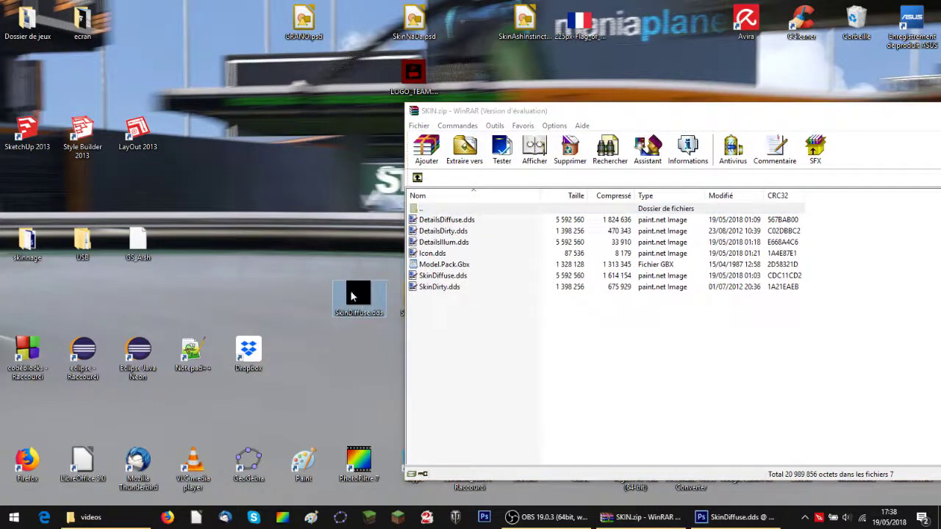
{"action": "left_click_drag", "start_coordinate": [358, 305], "coordinate": [574, 347]}
{"action": "left_click", "coordinate": [764, 406]}
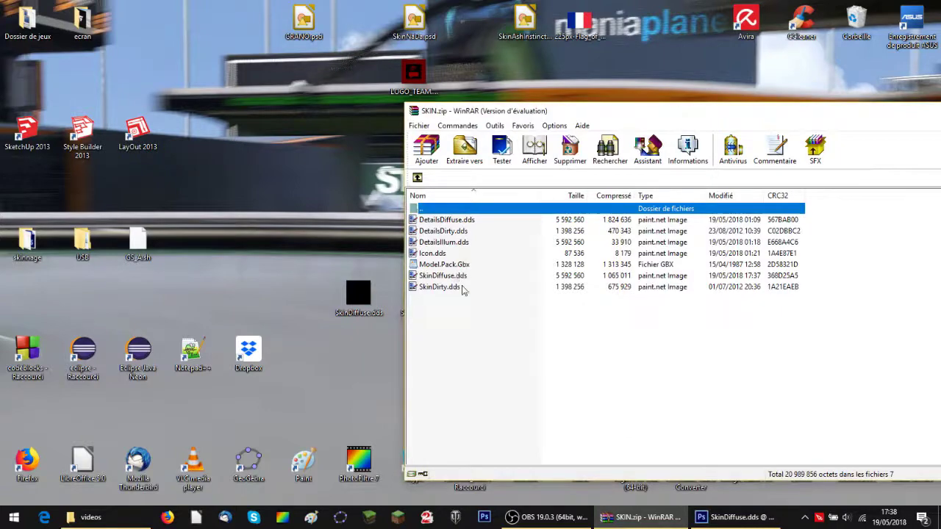
{"action": "left_click", "coordinate": [462, 277]}
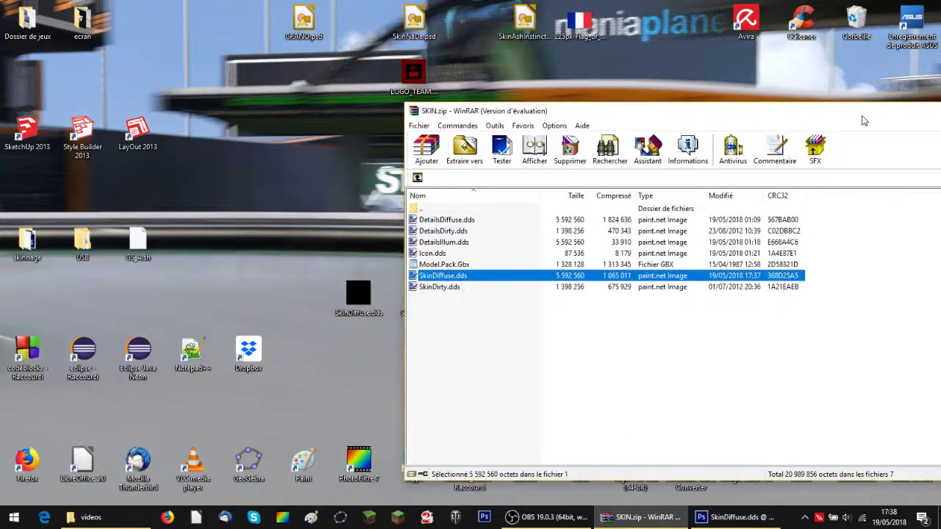
{"action": "left_click_drag", "start_coordinate": [863, 117], "coordinate": [578, 110]}
{"action": "left_click", "coordinate": [747, 110]}
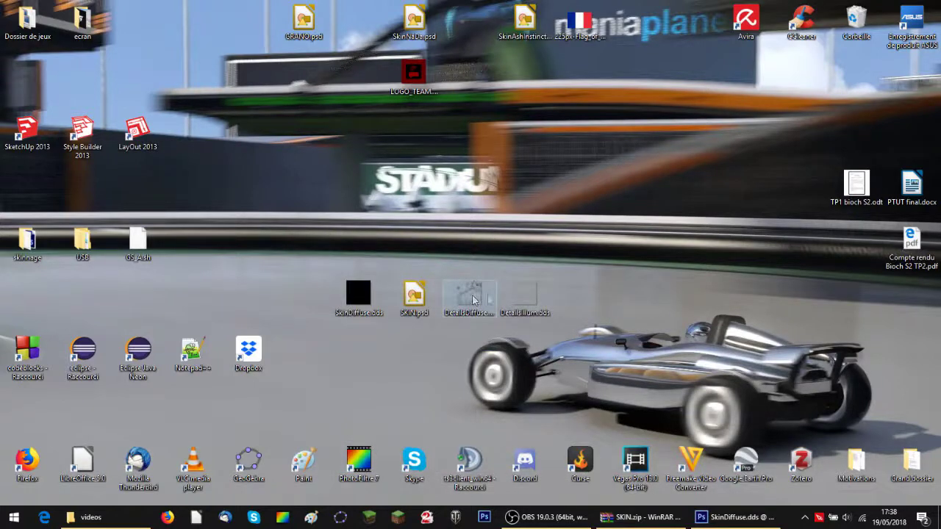
{"action": "left_click", "coordinate": [735, 517]}
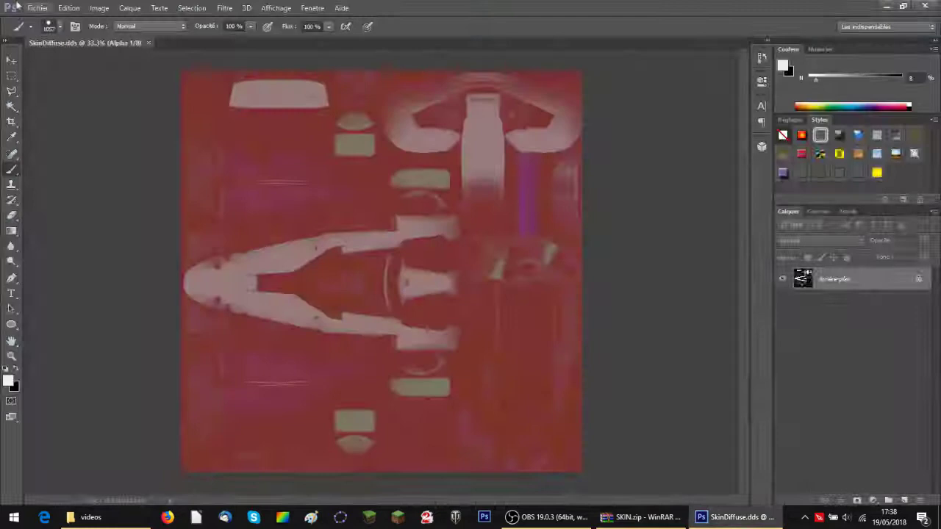
Open DetailsDiffuse.dds from the desktop with default DDS loading options
{"action": "left_click", "coordinate": [37, 8]}
{"action": "left_click", "coordinate": [45, 32]}
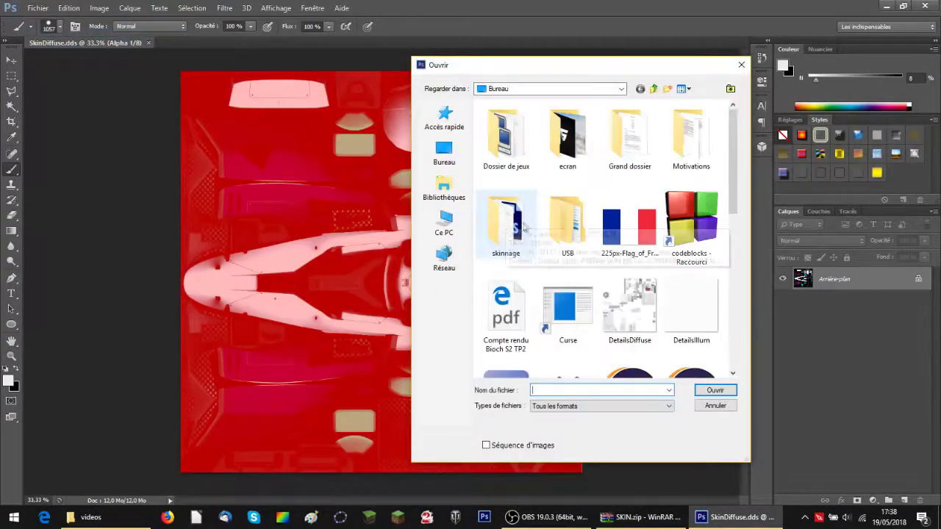
{"action": "scroll", "coordinate": [524, 228], "scroll_direction": "down", "scroll_amount": 3}
{"action": "scroll", "coordinate": [524, 228], "scroll_direction": "up", "scroll_amount": 3}
{"action": "double_click", "coordinate": [609, 312]}
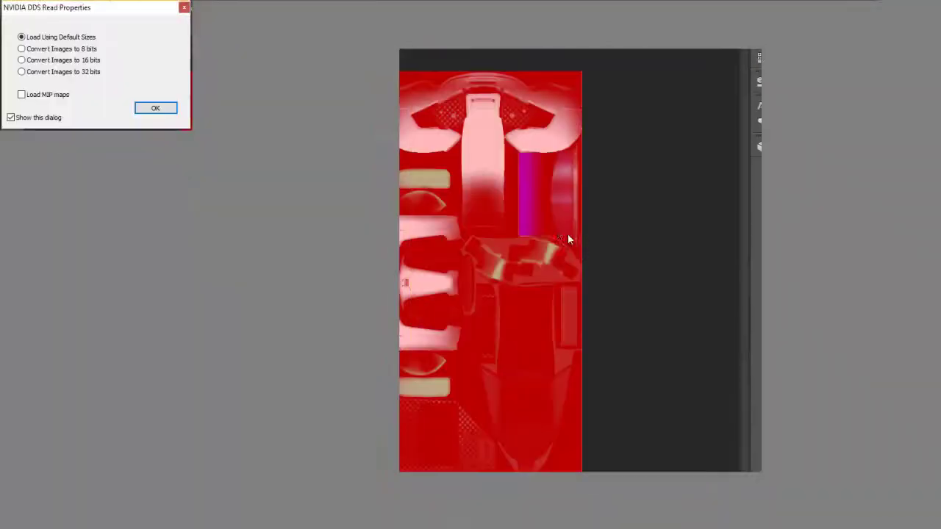
{"action": "left_click", "coordinate": [155, 108]}
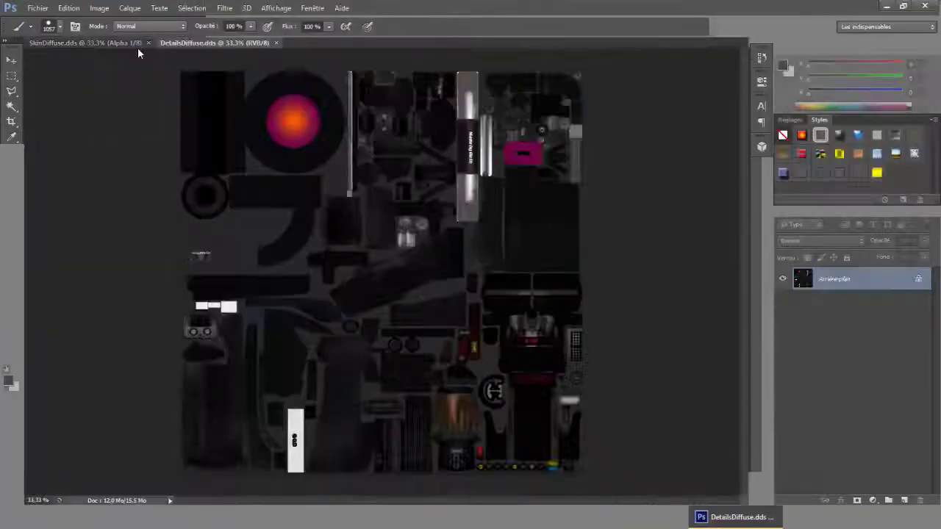
{"action": "left_click", "coordinate": [113, 45]}
Compare the two diffuse textures and zoom in around the DetailsDiffuse texture
{"action": "left_click", "coordinate": [176, 43]}
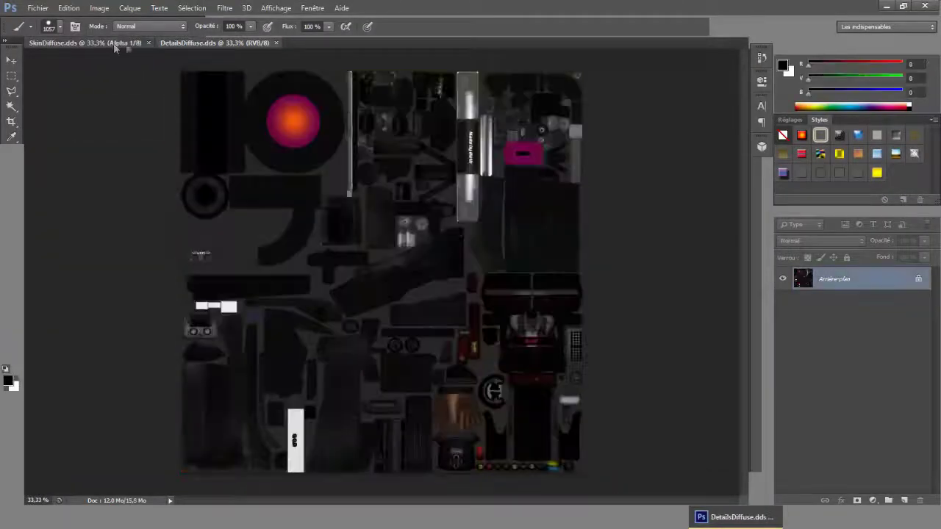
{"action": "left_click", "coordinate": [113, 43]}
{"action": "left_click", "coordinate": [216, 44]}
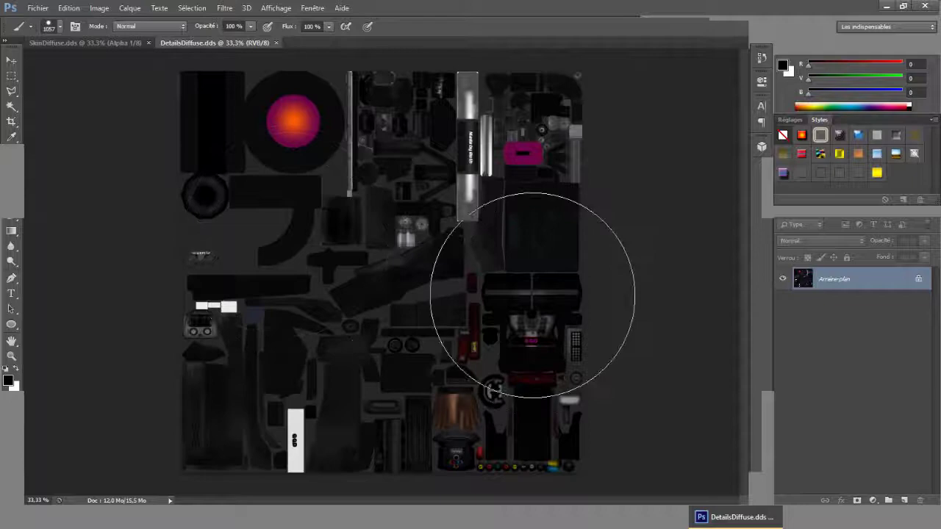
{"action": "left_click_drag", "start_coordinate": [274, 111], "coordinate": [549, 432]}
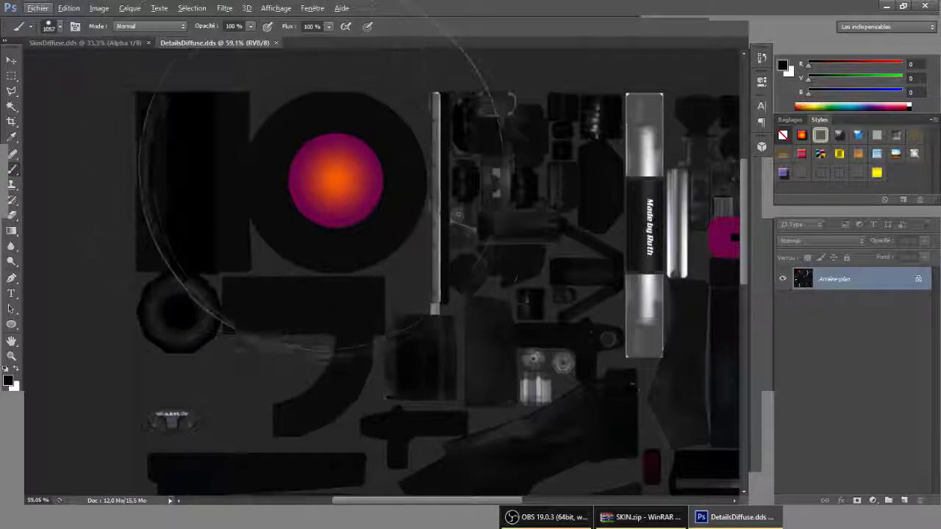
{"action": "scroll", "coordinate": [562, 137], "scroll_direction": "down", "scroll_amount": 3}
{"action": "scroll", "coordinate": [563, 137], "scroll_direction": "up", "scroll_amount": 3}
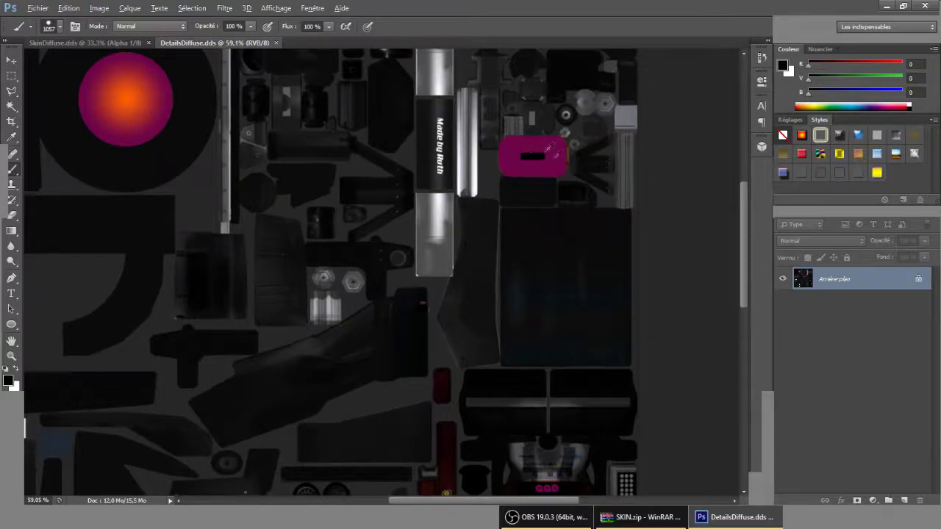
{"action": "scroll", "coordinate": [659, 53], "scroll_direction": "down", "scroll_amount": 1}
{"action": "scroll", "coordinate": [658, 53], "scroll_direction": "down", "scroll_amount": 1}
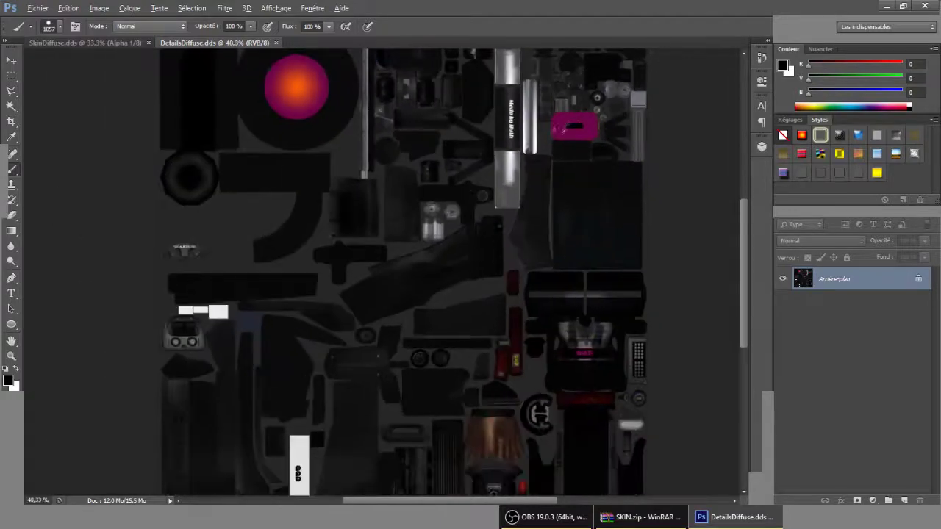
{"action": "scroll", "coordinate": [566, 130], "scroll_direction": "up", "scroll_amount": 1}
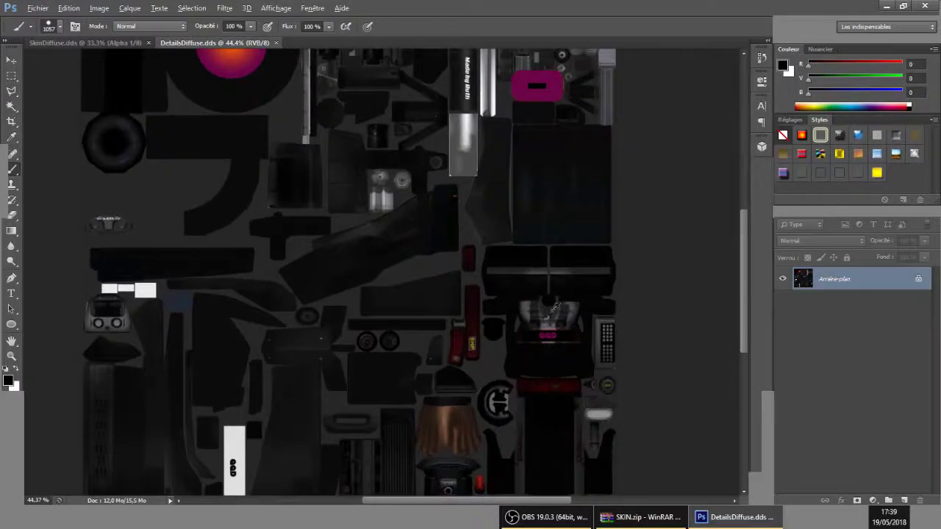
{"action": "scroll", "coordinate": [223, 454], "scroll_direction": "down", "scroll_amount": 1}
{"action": "scroll", "coordinate": [288, 468], "scroll_direction": "up", "scroll_amount": 2}
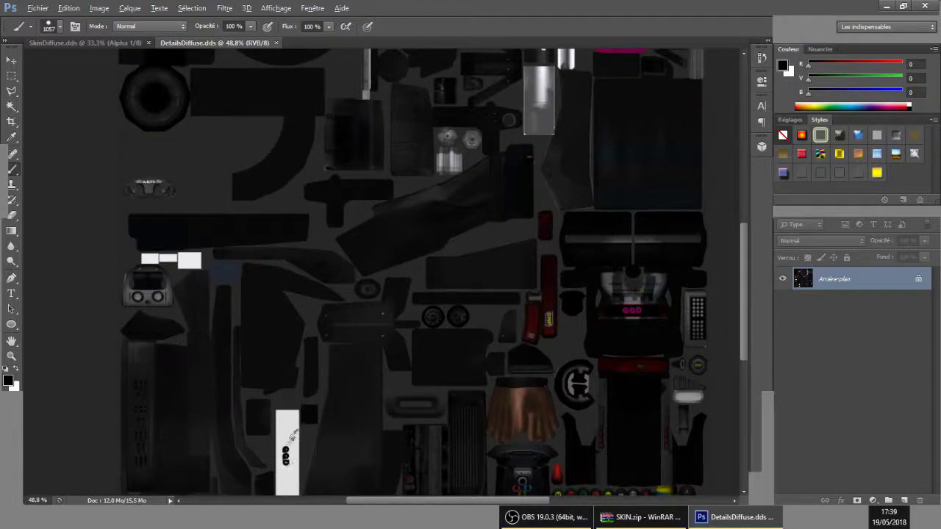
{"action": "scroll", "coordinate": [294, 441], "scroll_direction": "down", "scroll_amount": 1}
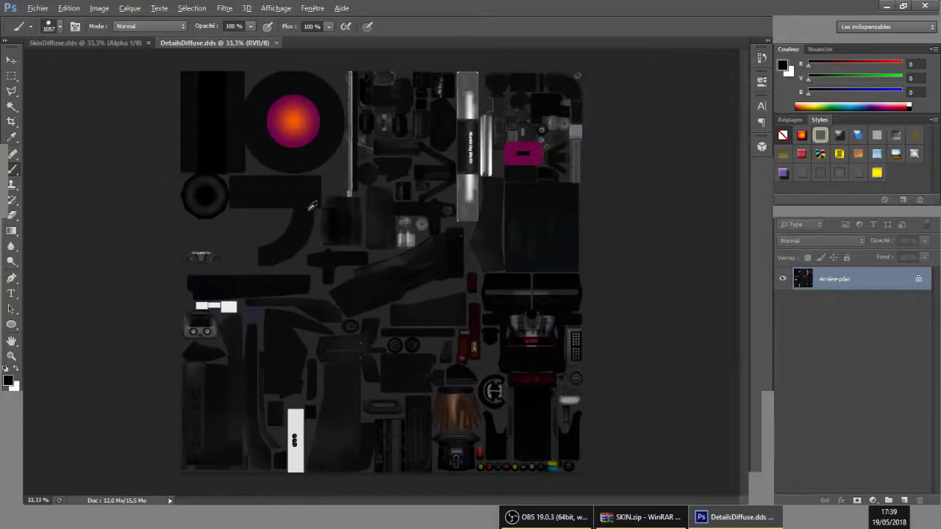
{"action": "scroll", "coordinate": [290, 183], "scroll_direction": "up", "scroll_amount": 1}
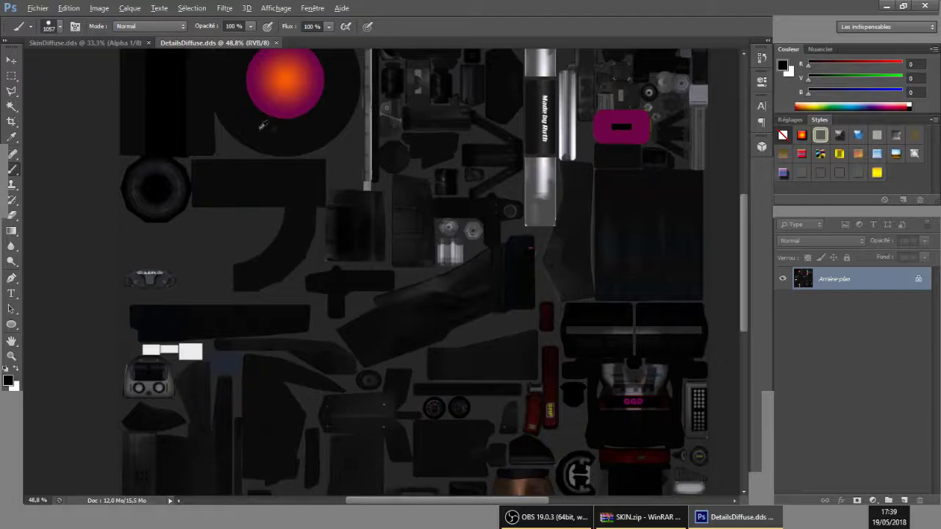
{"action": "scroll", "coordinate": [164, 128], "scroll_direction": "down", "scroll_amount": 2}
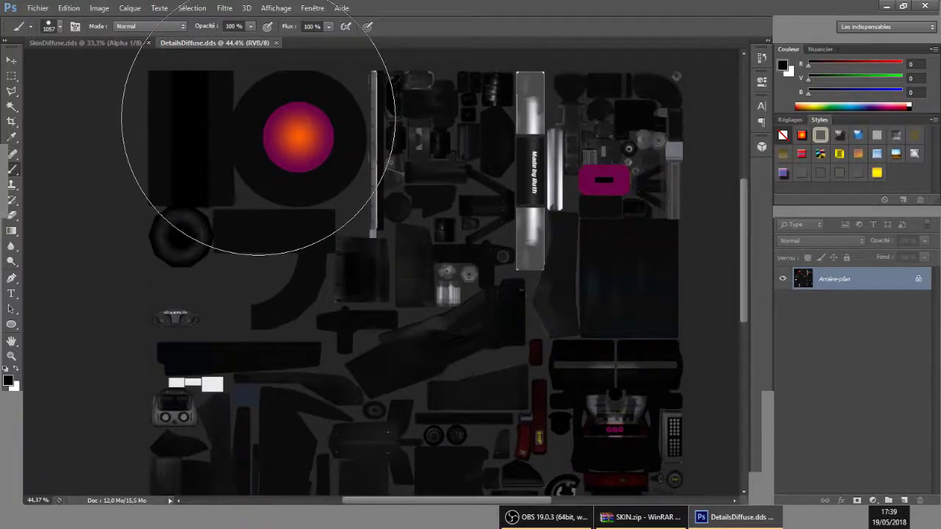
{"action": "scroll", "coordinate": [441, 184], "scroll_direction": "down", "scroll_amount": 5}
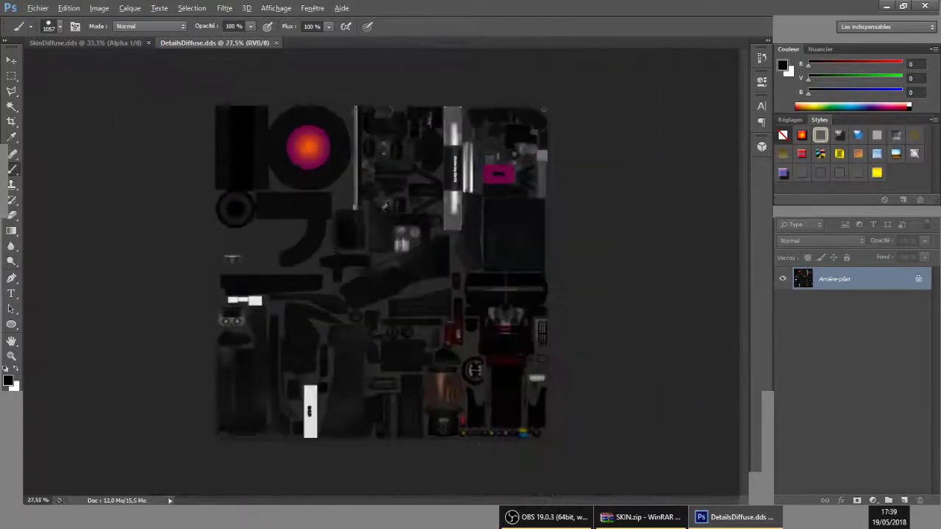
{"action": "scroll", "coordinate": [372, 234], "scroll_direction": "up", "scroll_amount": 3}
Try a black brush stroke over the orange circle, undo it, and minimize Photoshop
{"action": "mouse_move", "coordinate": [314, 168]}
{"action": "left_mouse_down"}
{"action": "mouse_move", "coordinate": [358, 253]}
{"action": "mouse_move", "coordinate": [451, 267]}
{"action": "left_mouse_up"}
{"action": "key", "text": "ctrl+z"}
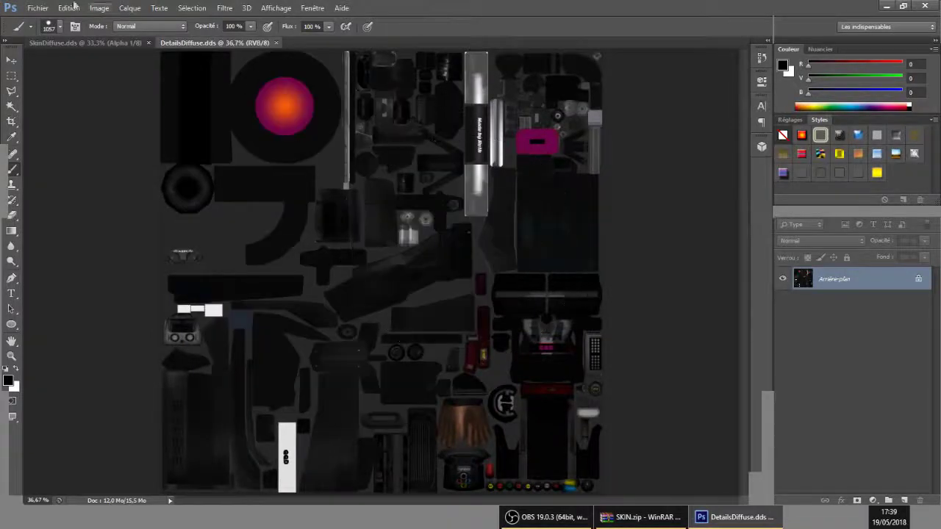
{"action": "left_click", "coordinate": [37, 8]}
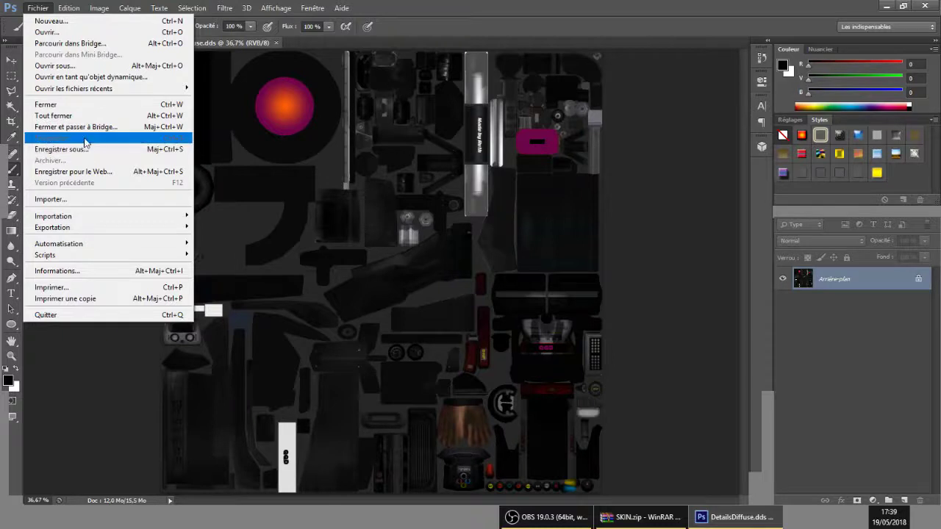
{"action": "key", "text": "Escape"}
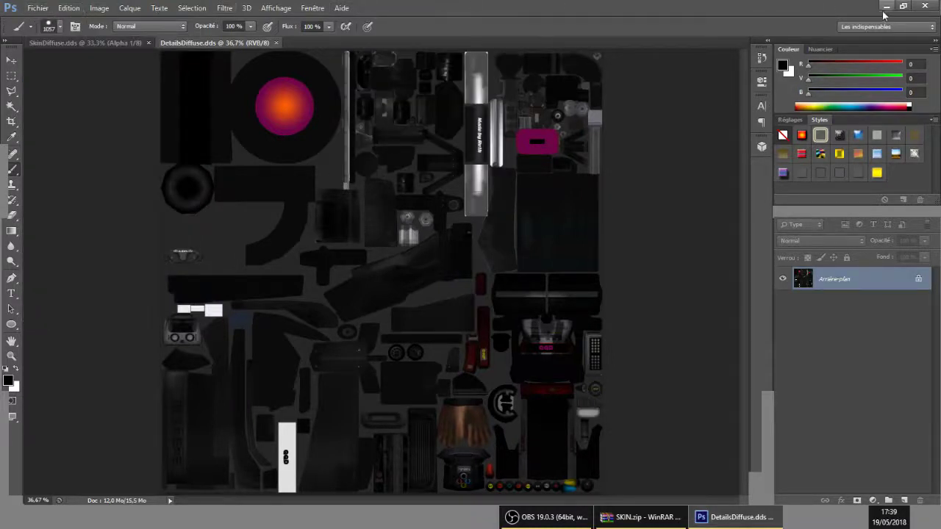
{"action": "left_click", "coordinate": [886, 7]}
Drag DetailsDiffuse.dds from the desktop into SKIN.zip and confirm adding it
{"action": "left_click", "coordinate": [466, 303]}
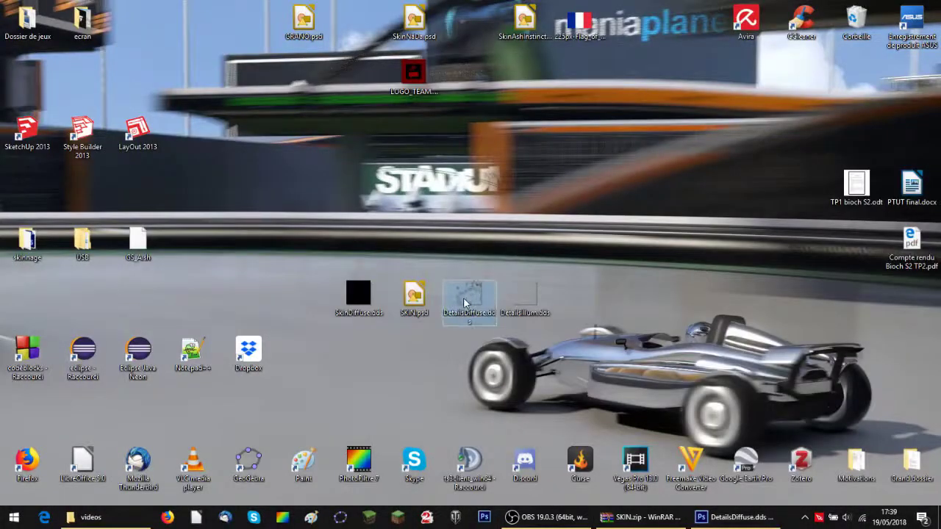
{"action": "left_click", "coordinate": [640, 517]}
{"action": "mouse_move", "coordinate": [497, 113]}
{"action": "left_mouse_down"}
{"action": "mouse_move", "coordinate": [518, 126]}
{"action": "mouse_move", "coordinate": [893, 130]}
{"action": "left_mouse_up"}
{"action": "left_click_drag", "start_coordinate": [469, 301], "coordinate": [569, 326]}
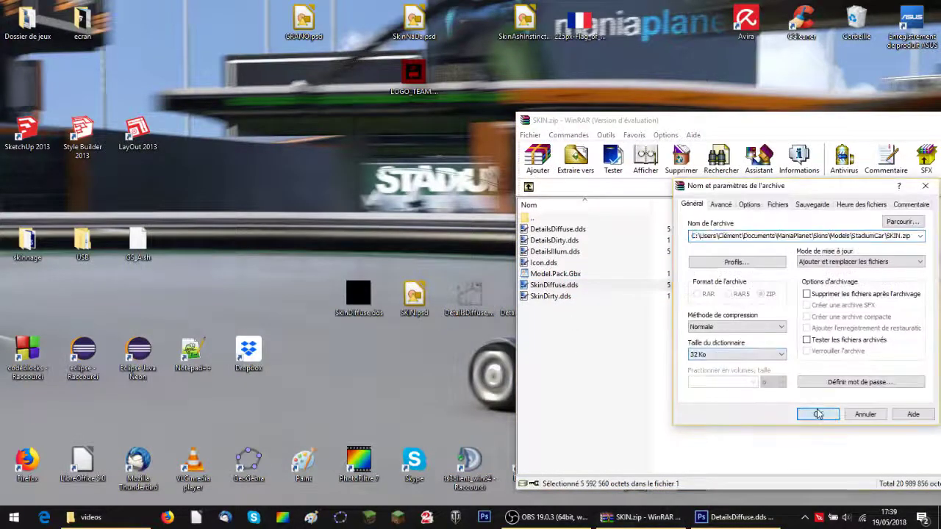
{"action": "left_click", "coordinate": [816, 417]}
{"action": "left_click", "coordinate": [735, 517]}
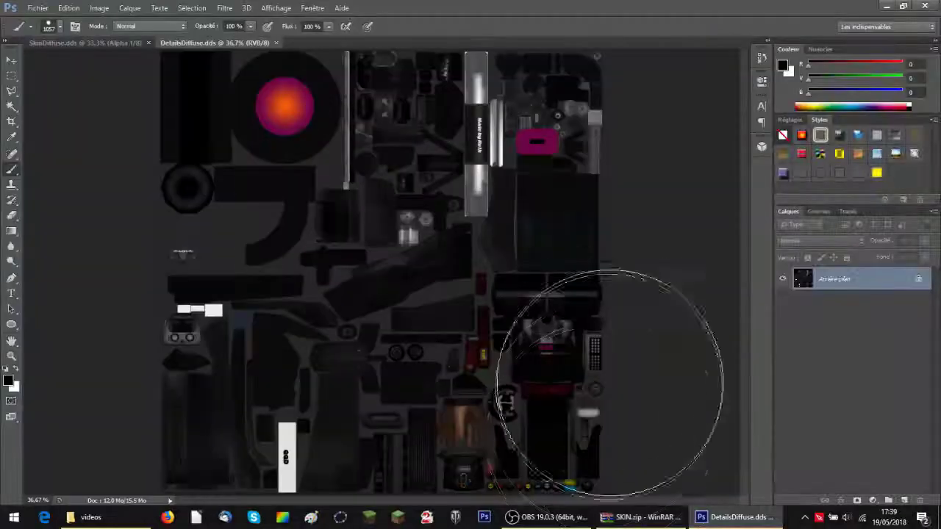
{"action": "left_click", "coordinate": [625, 525]}
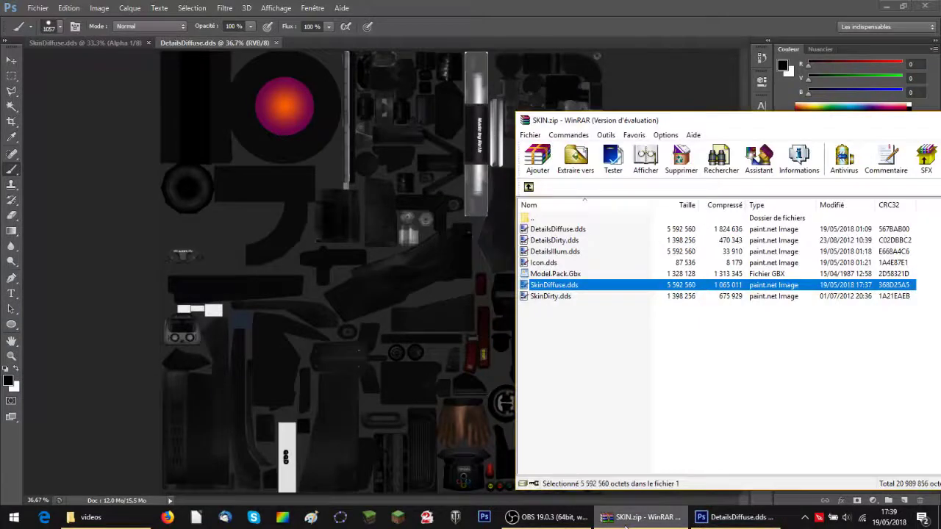
Open DetailsIllum.dds with the default DDS loading options
{"action": "left_click", "coordinate": [38, 8]}
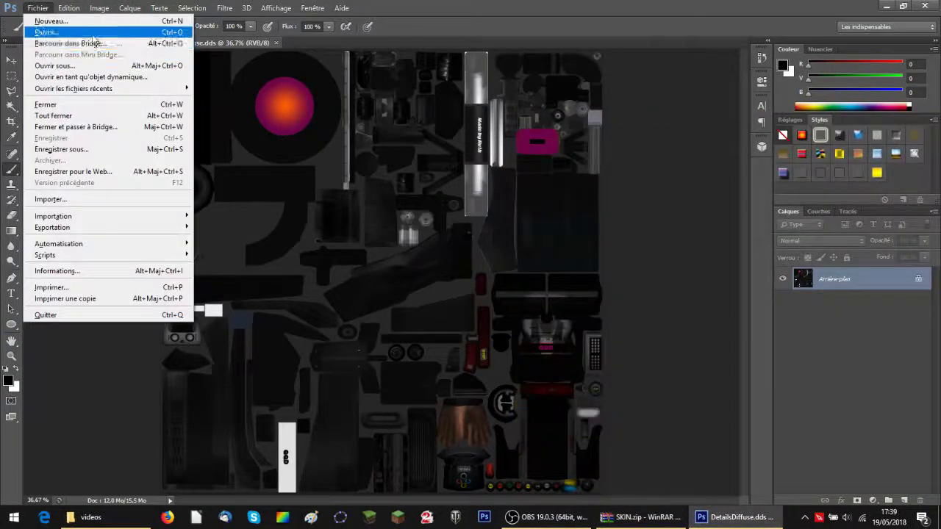
{"action": "left_click", "coordinate": [93, 34]}
{"action": "scroll", "coordinate": [599, 250], "scroll_direction": "down", "scroll_amount": 3}
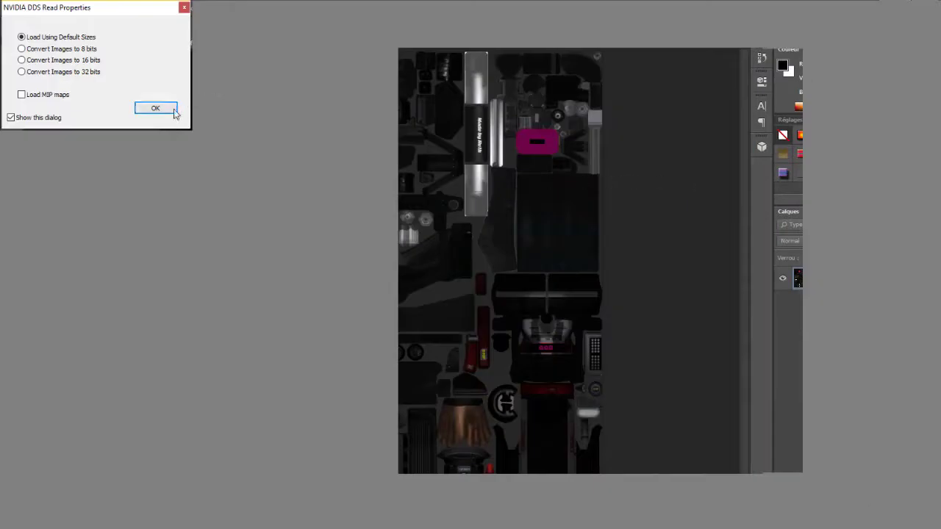
{"action": "left_click", "coordinate": [161, 110]}
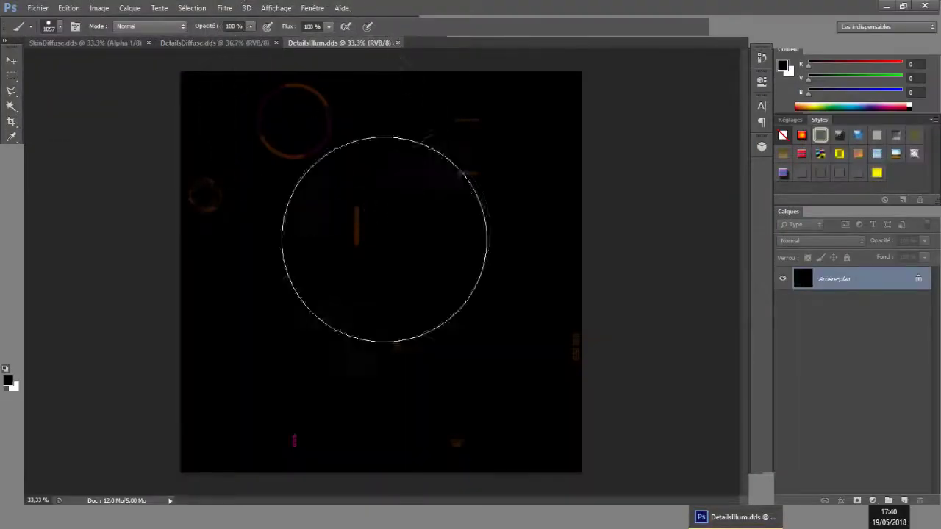
{"action": "scroll", "coordinate": [374, 224], "scroll_direction": "up", "scroll_amount": 1}
{"action": "scroll", "coordinate": [373, 223], "scroll_direction": "down", "scroll_amount": 1}
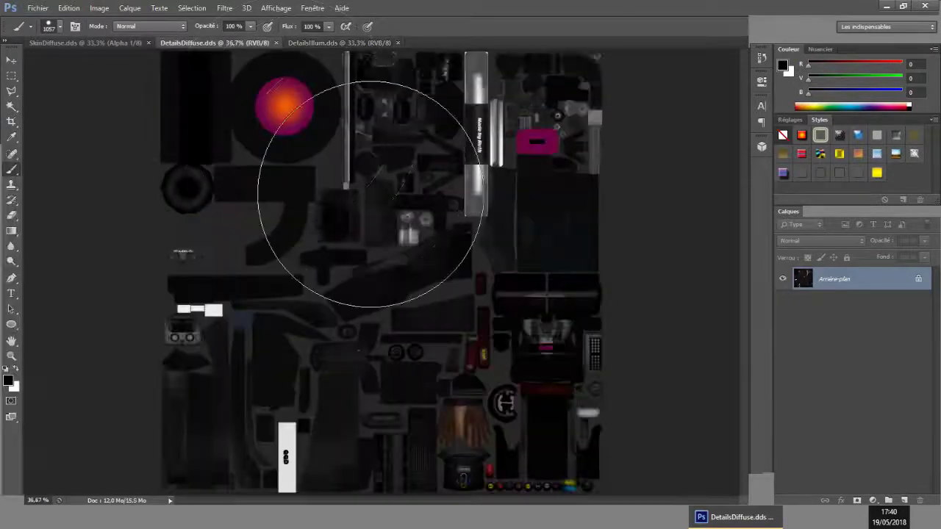
Compare DetailsIllum against DetailsDiffuse, then leave Photoshop for the desktop
{"action": "left_click", "coordinate": [314, 43]}
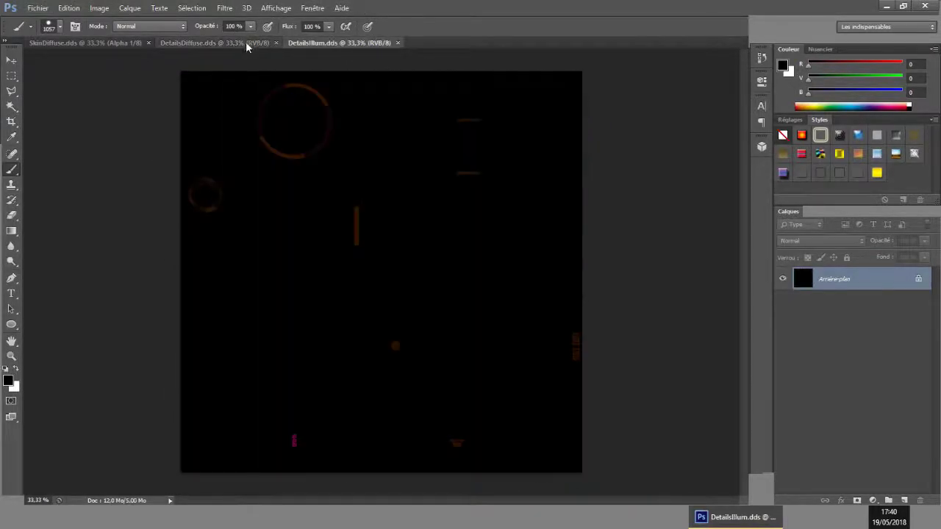
{"action": "left_click", "coordinate": [244, 40]}
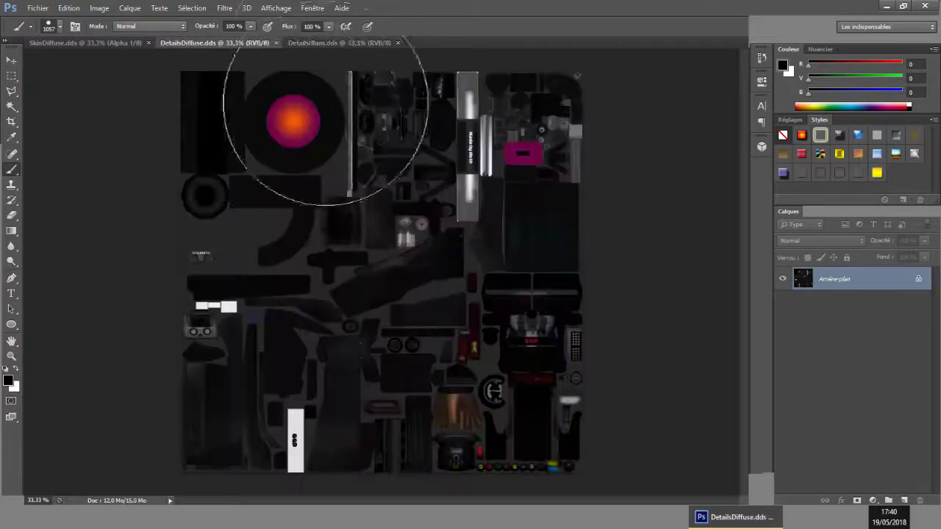
{"action": "left_click", "coordinate": [324, 43]}
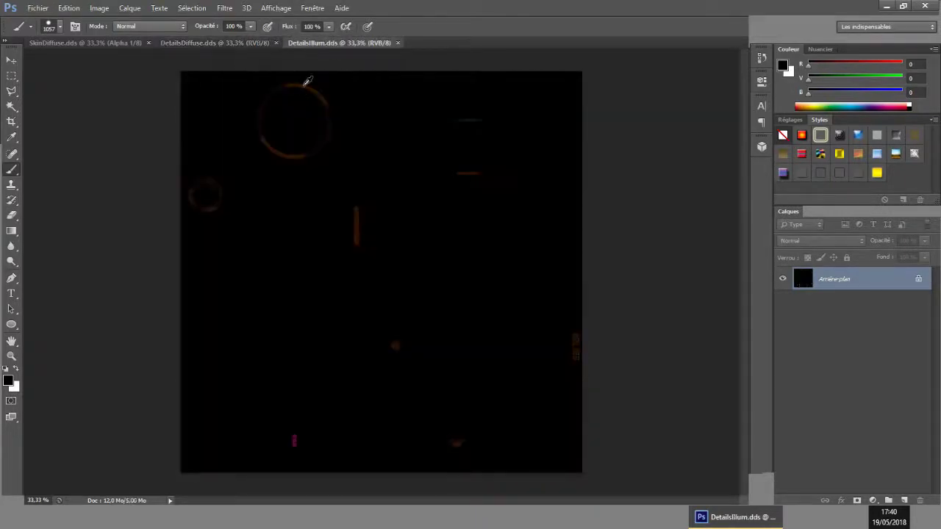
{"action": "key", "text": "alt"}
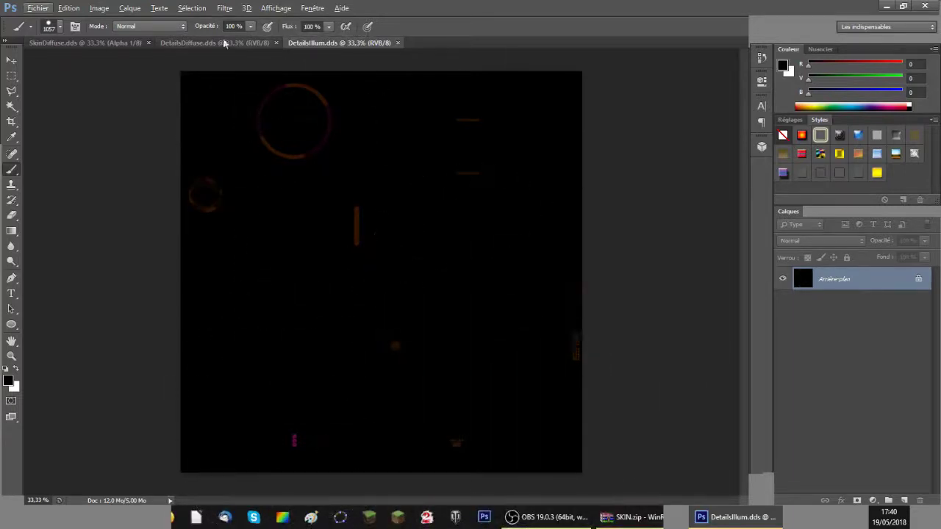
{"action": "left_click", "coordinate": [225, 42]}
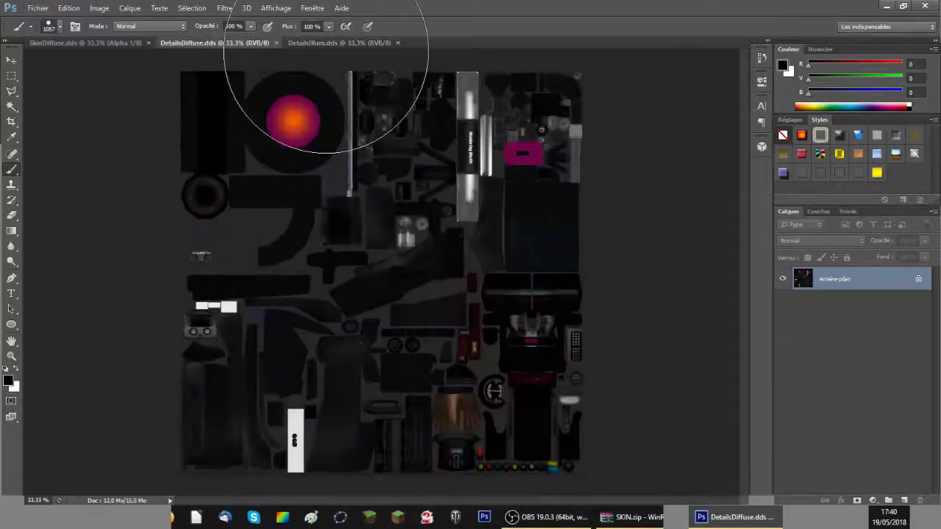
{"action": "left_click", "coordinate": [340, 43]}
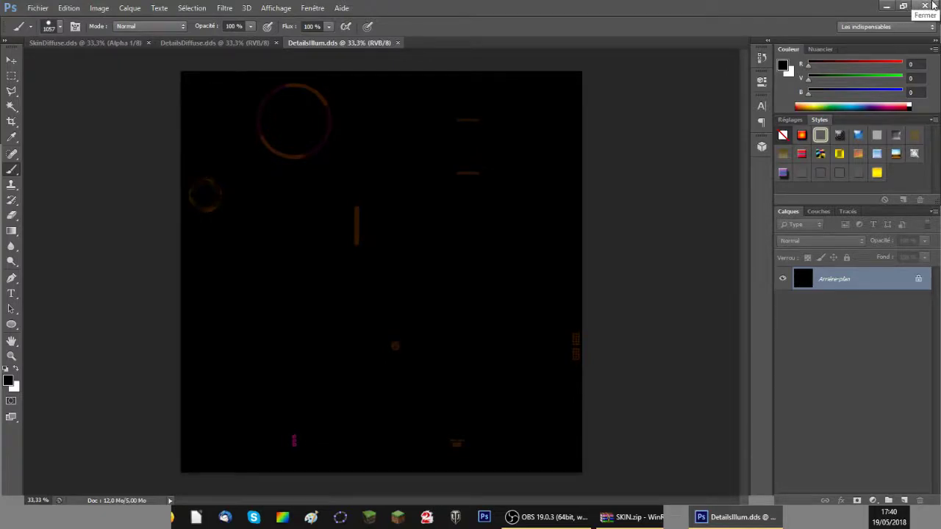
{"action": "left_click", "coordinate": [932, 6]}
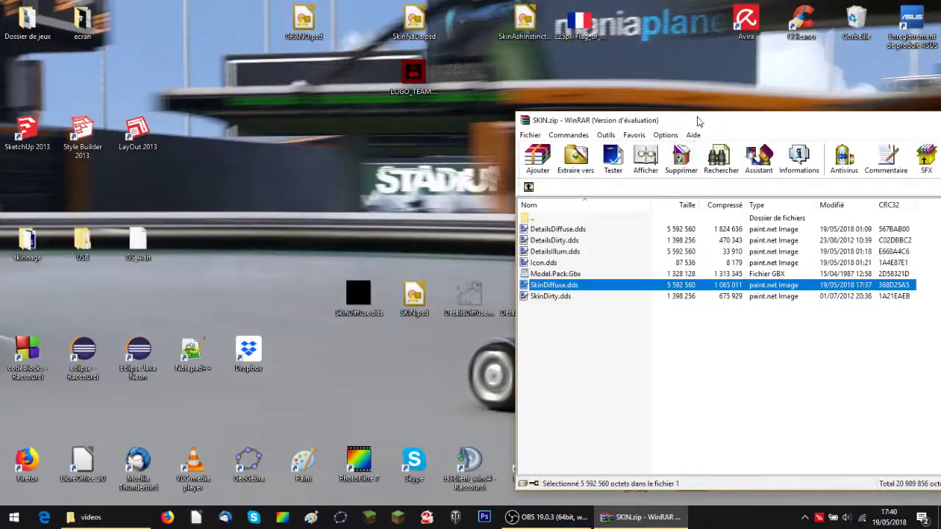
Drag DetailsIllum.dds into SKIN.zip, confirm, and reposition the archive window
{"action": "left_click_drag", "start_coordinate": [698, 121], "coordinate": [790, 99]}
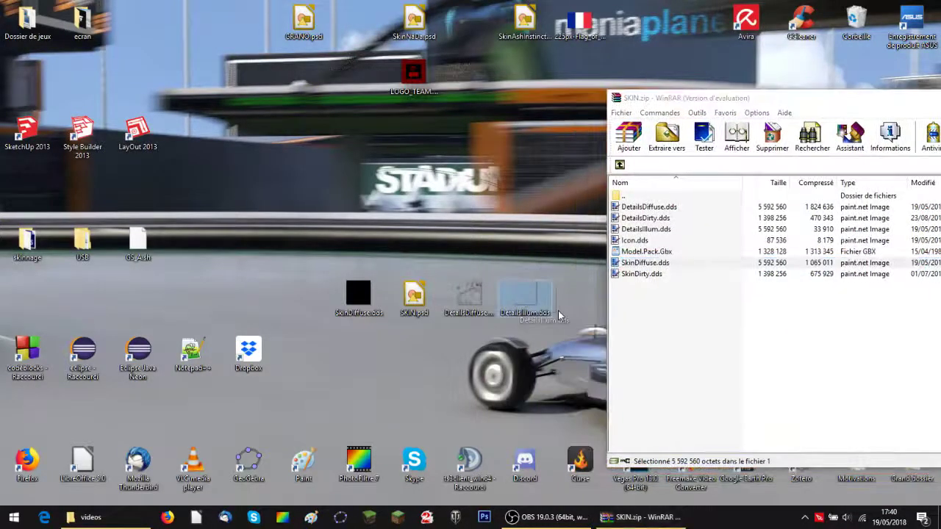
{"action": "left_click_drag", "start_coordinate": [558, 314], "coordinate": [735, 309]}
{"action": "left_click", "coordinate": [812, 391]}
{"action": "left_click_drag", "start_coordinate": [827, 100], "coordinate": [585, 54]}
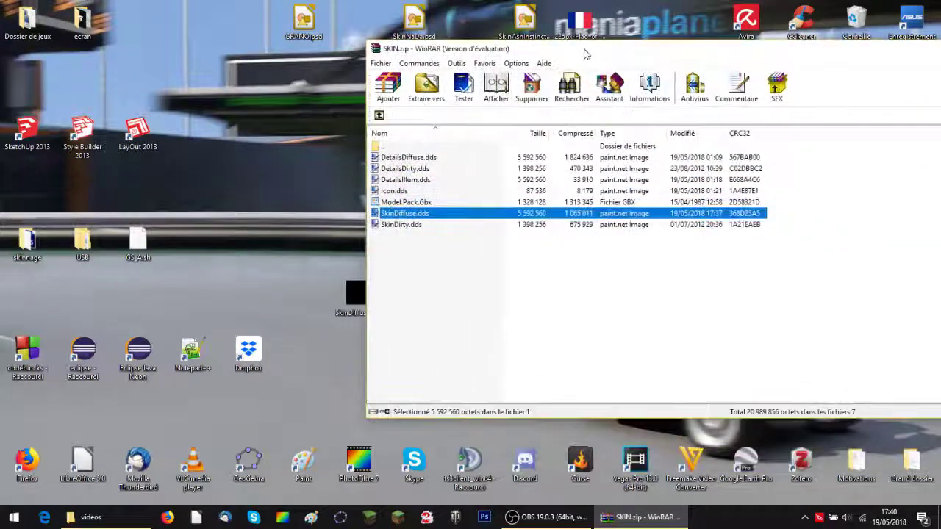
{"action": "left_click", "coordinate": [408, 191]}
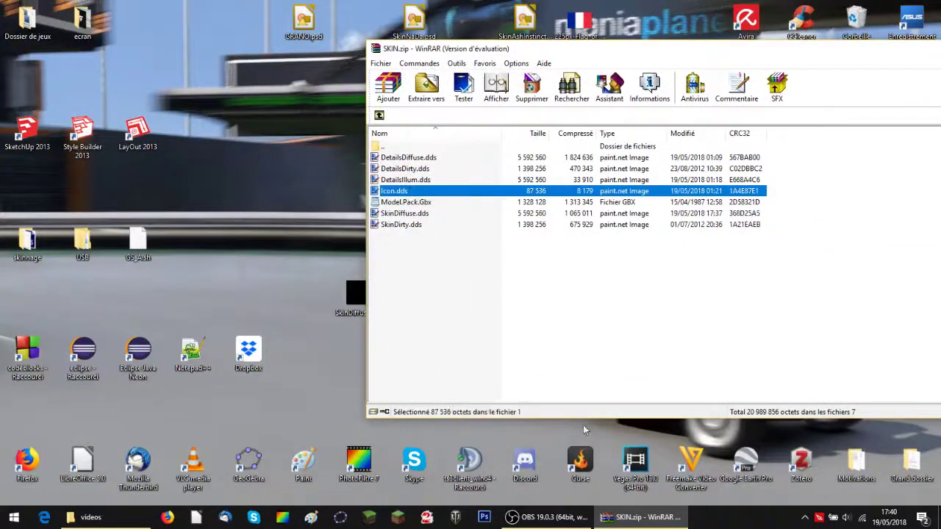
{"action": "left_click_drag", "start_coordinate": [712, 57], "coordinate": [551, 55]}
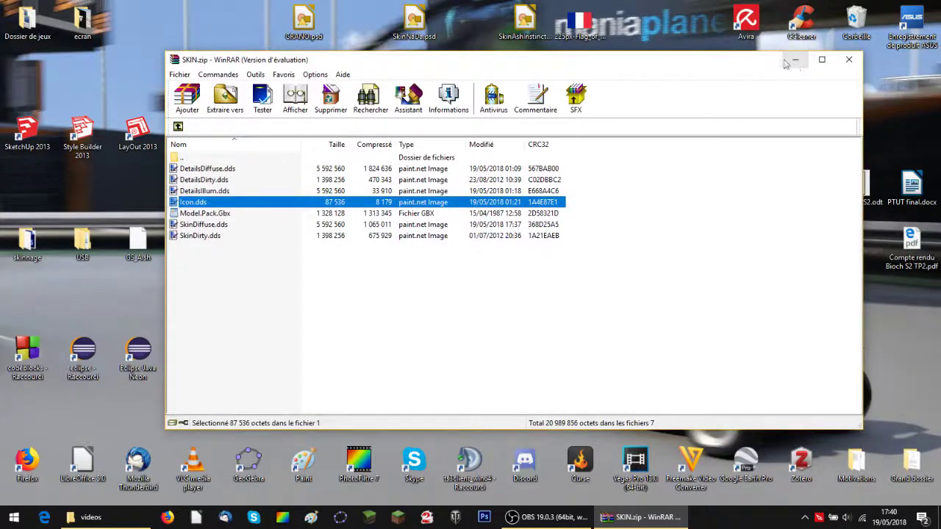
{"action": "left_click_drag", "start_coordinate": [762, 62], "coordinate": [757, 85]}
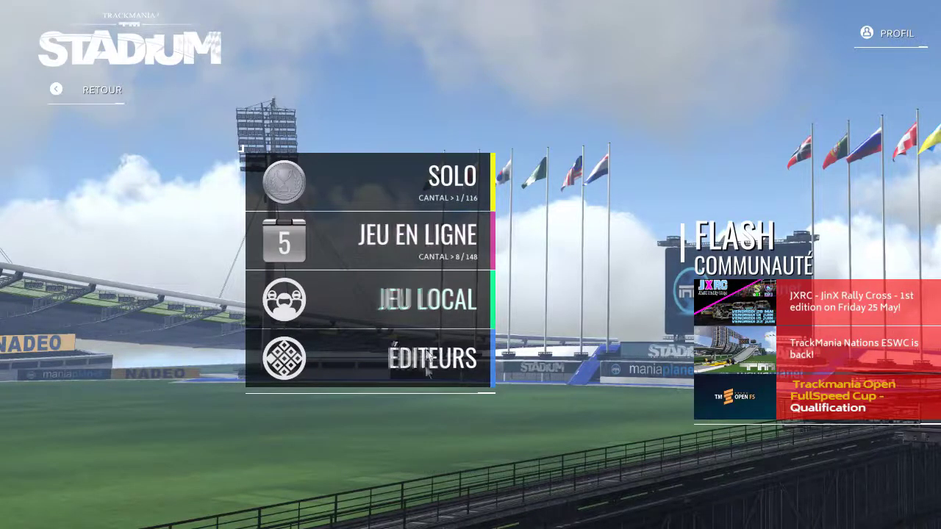
Go to PROFIL and open the MODÈLES car skin gallery
{"action": "left_click", "coordinate": [896, 34]}
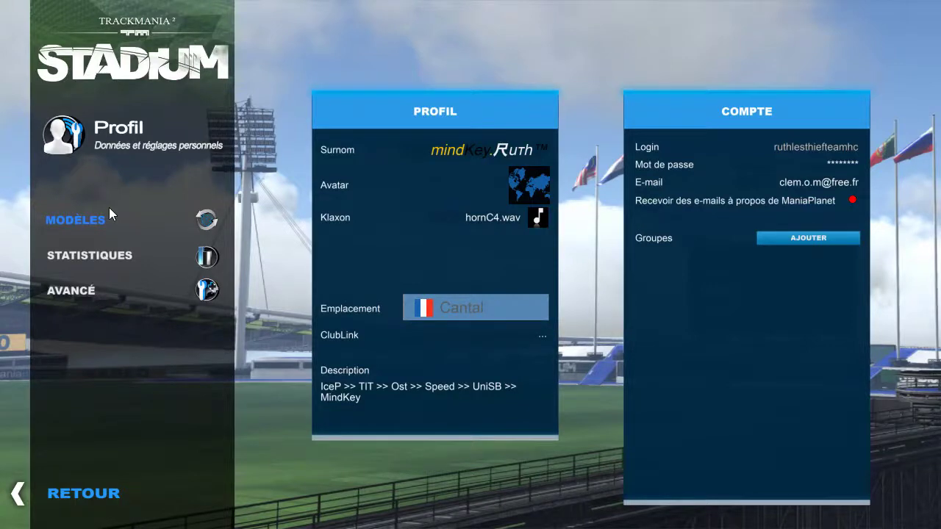
{"action": "left_click", "coordinate": [81, 219]}
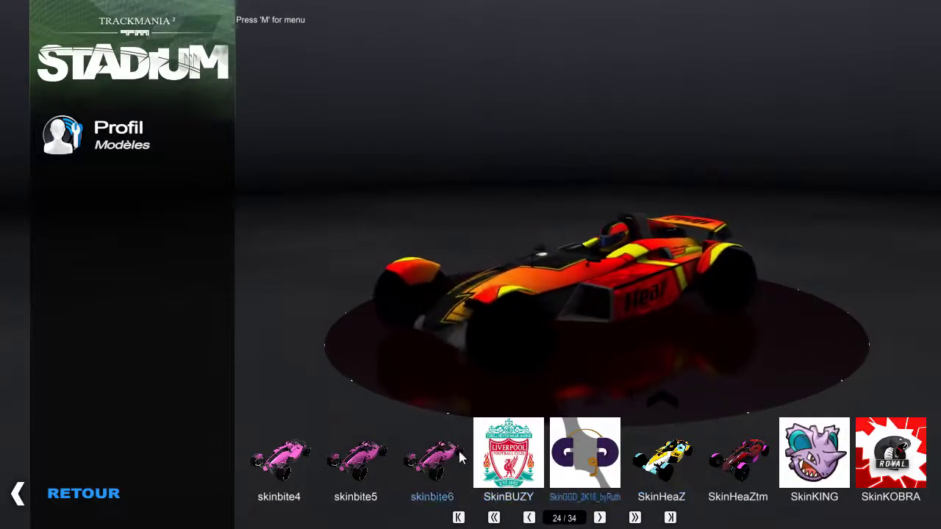
Page to 23/34 of the skin gallery and select the SKIN skin
{"action": "left_click", "coordinate": [529, 518]}
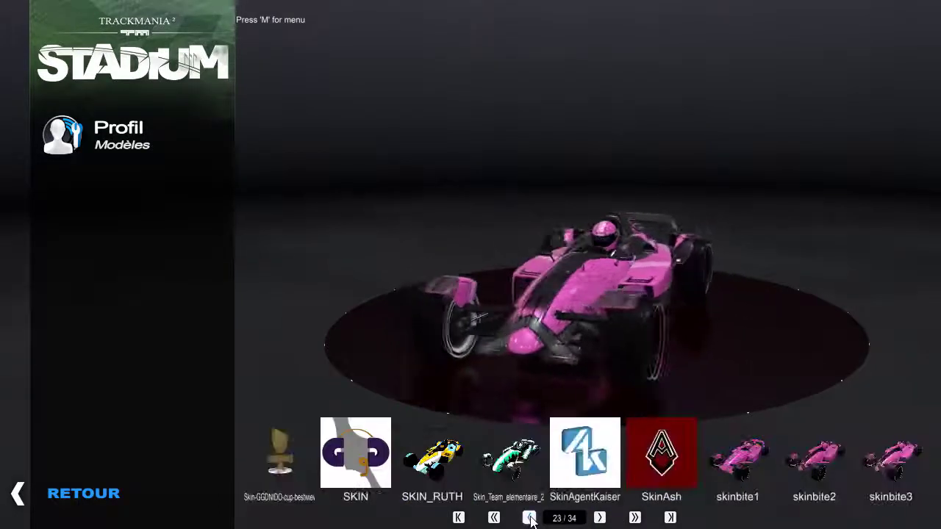
{"action": "left_click", "coordinate": [529, 518]}
{"action": "left_click", "coordinate": [599, 518]}
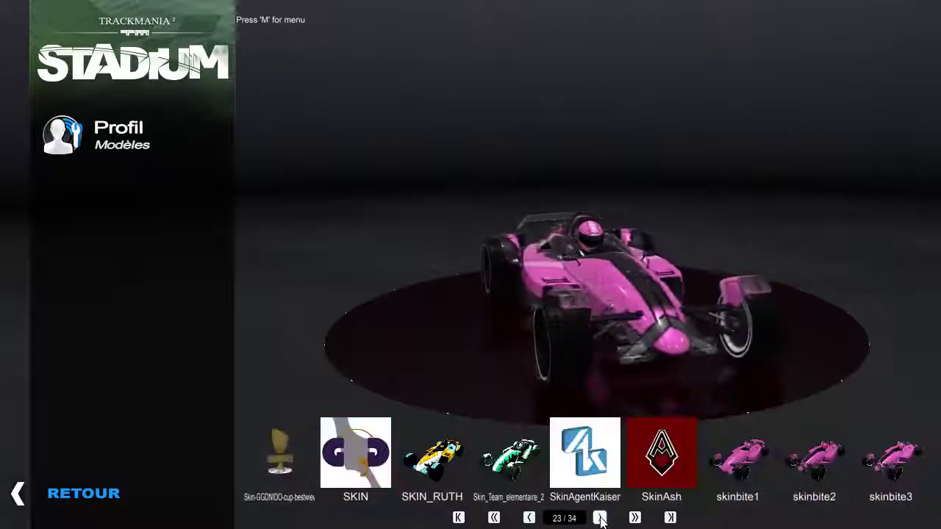
{"action": "left_click", "coordinate": [378, 464]}
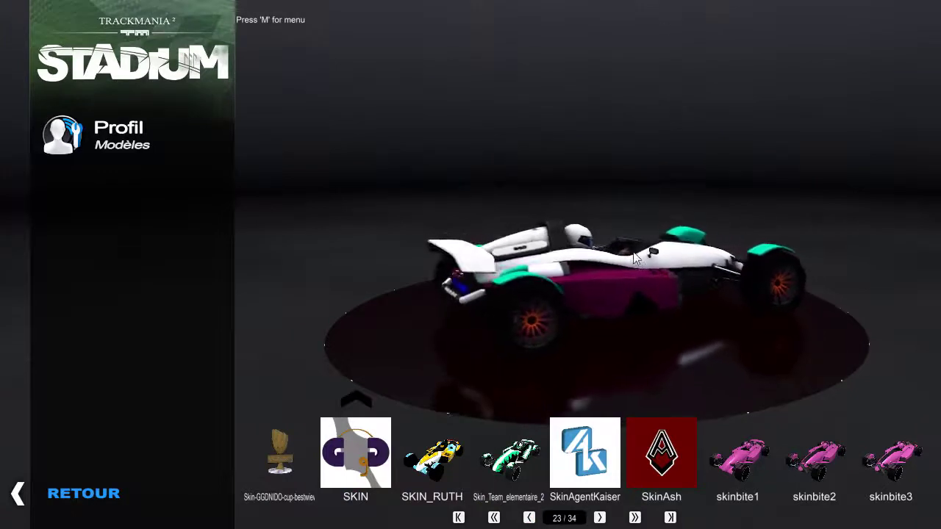
{"action": "key", "text": "ctrl+d"}
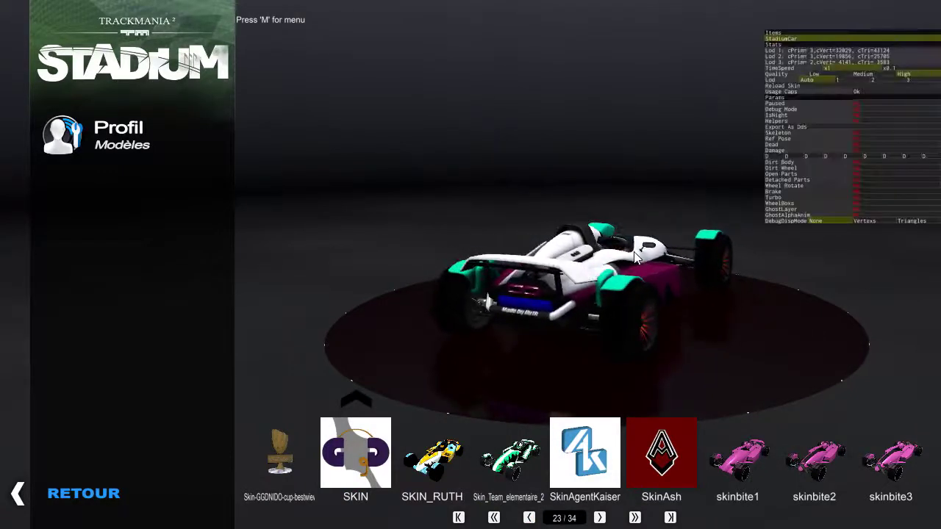
Toggle the Brake, Turbo and Wheel Rotate previews, ending with Brake on for orange rims
{"action": "mouse_move", "coordinate": [681, 269]}
{"action": "left_mouse_down"}
{"action": "mouse_move", "coordinate": [732, 295]}
{"action": "mouse_move", "coordinate": [594, 214]}
{"action": "mouse_move", "coordinate": [557, 252]}
{"action": "mouse_move", "coordinate": [359, 323]}
{"action": "mouse_move", "coordinate": [715, 216]}
{"action": "mouse_move", "coordinate": [710, 328]}
{"action": "left_mouse_up"}
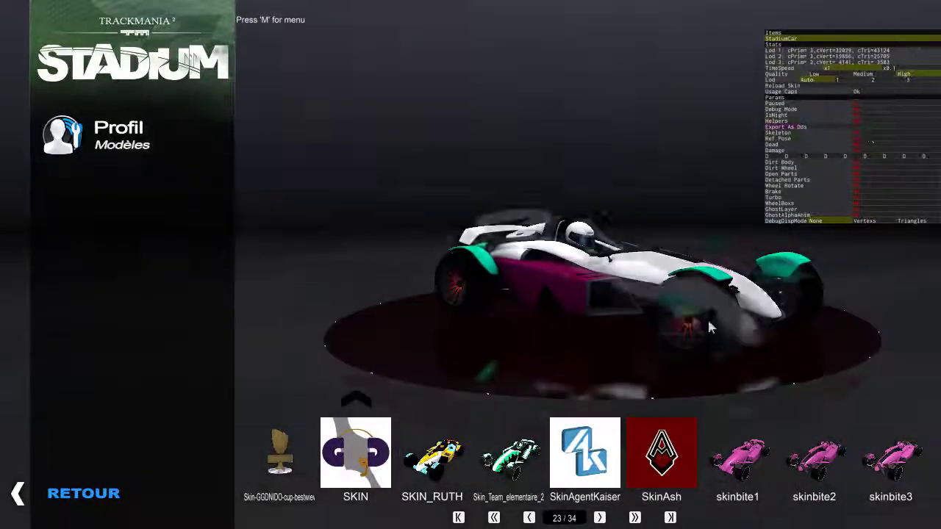
{"action": "left_click", "coordinate": [868, 192]}
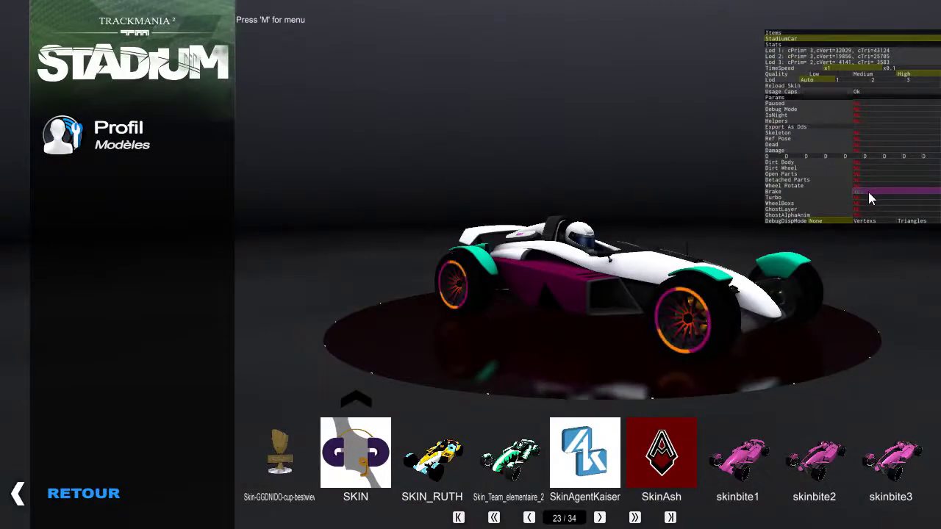
{"action": "left_click", "coordinate": [868, 192]}
{"action": "left_click", "coordinate": [873, 198]}
{"action": "left_click", "coordinate": [875, 185]}
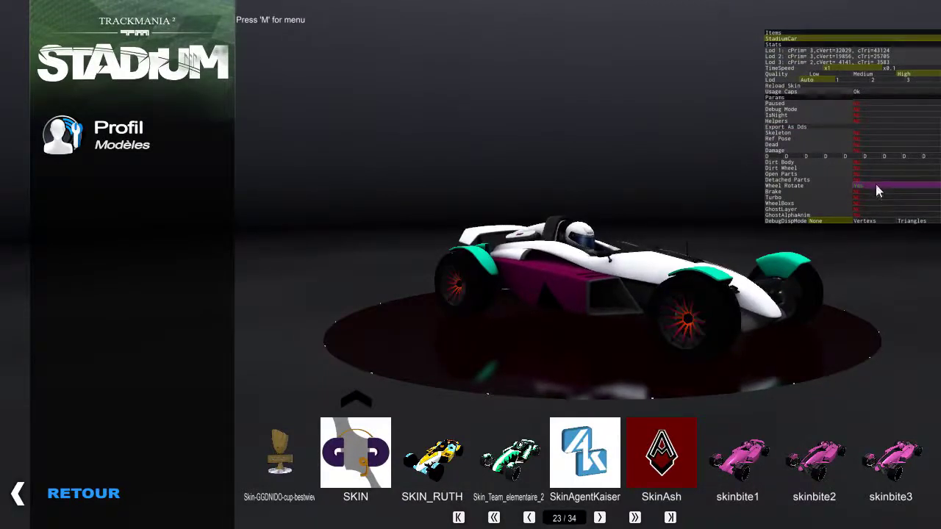
{"action": "left_click", "coordinate": [875, 190]}
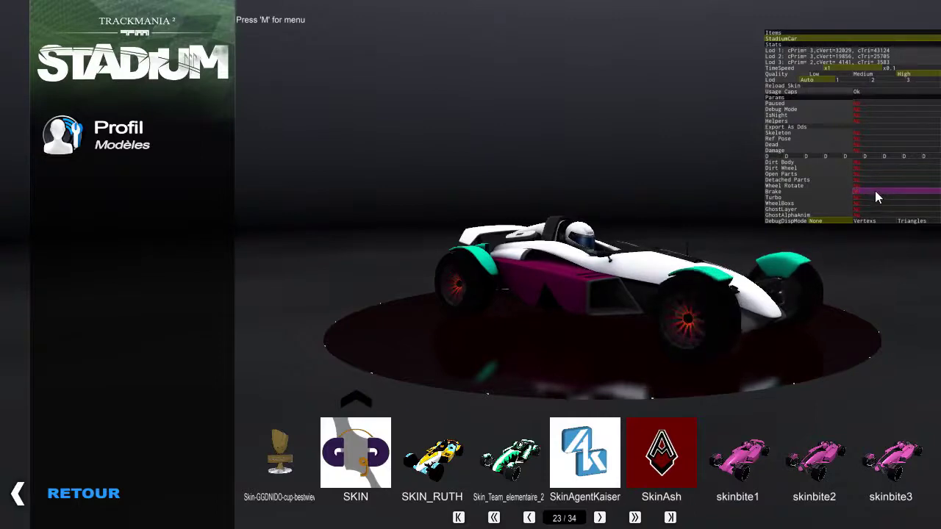
Orbit around the car, including its underside, then go back keeping the SKIN livery
{"action": "mouse_move", "coordinate": [735, 324]}
{"action": "left_mouse_down"}
{"action": "mouse_move", "coordinate": [555, 313]}
{"action": "mouse_move", "coordinate": [580, 336]}
{"action": "mouse_move", "coordinate": [319, 289]}
{"action": "mouse_move", "coordinate": [534, 286]}
{"action": "left_mouse_up"}
{"action": "mouse_move", "coordinate": [554, 327]}
{"action": "left_mouse_down"}
{"action": "mouse_move", "coordinate": [627, 336]}
{"action": "mouse_move", "coordinate": [624, 267]}
{"action": "mouse_move", "coordinate": [595, 272]}
{"action": "mouse_move", "coordinate": [646, 301]}
{"action": "mouse_move", "coordinate": [676, 337]}
{"action": "left_mouse_up"}
{"action": "mouse_move", "coordinate": [598, 330]}
{"action": "left_mouse_down"}
{"action": "mouse_move", "coordinate": [720, 324]}
{"action": "mouse_move", "coordinate": [654, 315]}
{"action": "mouse_move", "coordinate": [676, 339]}
{"action": "mouse_move", "coordinate": [549, 314]}
{"action": "left_mouse_up"}
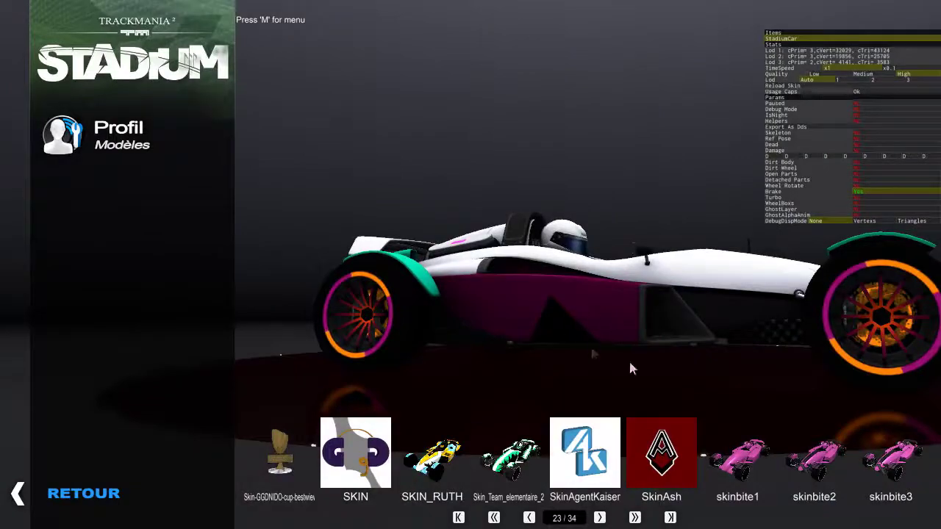
{"action": "mouse_move", "coordinate": [742, 260]}
{"action": "left_mouse_down"}
{"action": "mouse_move", "coordinate": [582, 355]}
{"action": "mouse_move", "coordinate": [629, 314]}
{"action": "mouse_move", "coordinate": [585, 321]}
{"action": "mouse_move", "coordinate": [657, 289]}
{"action": "mouse_move", "coordinate": [478, 298]}
{"action": "mouse_move", "coordinate": [494, 286]}
{"action": "mouse_move", "coordinate": [608, 300]}
{"action": "left_mouse_up"}
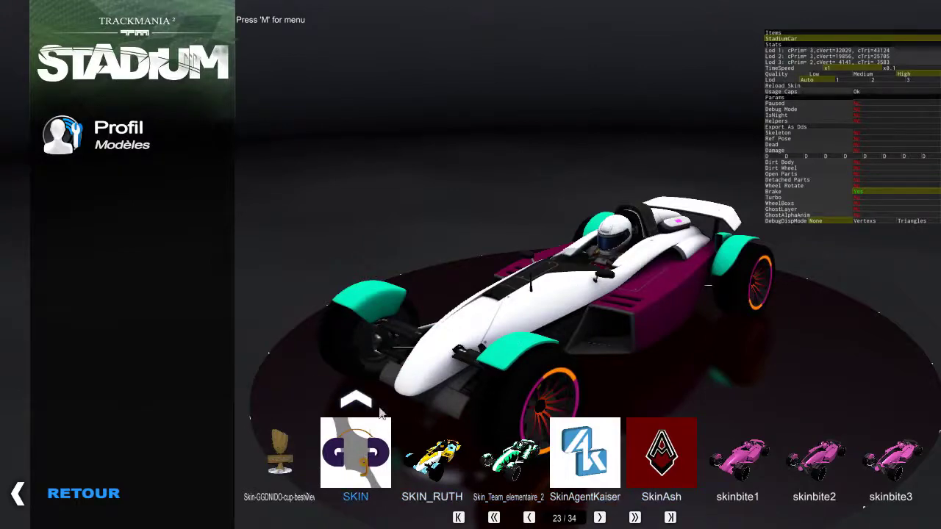
{"action": "left_click", "coordinate": [108, 491]}
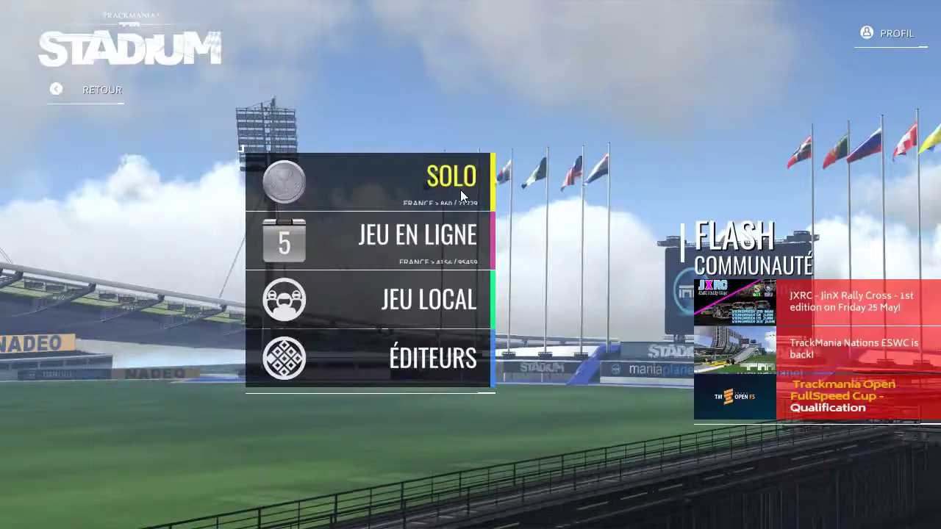
Launch solo track A08 from the BLANC series
{"action": "left_click", "coordinate": [461, 190]}
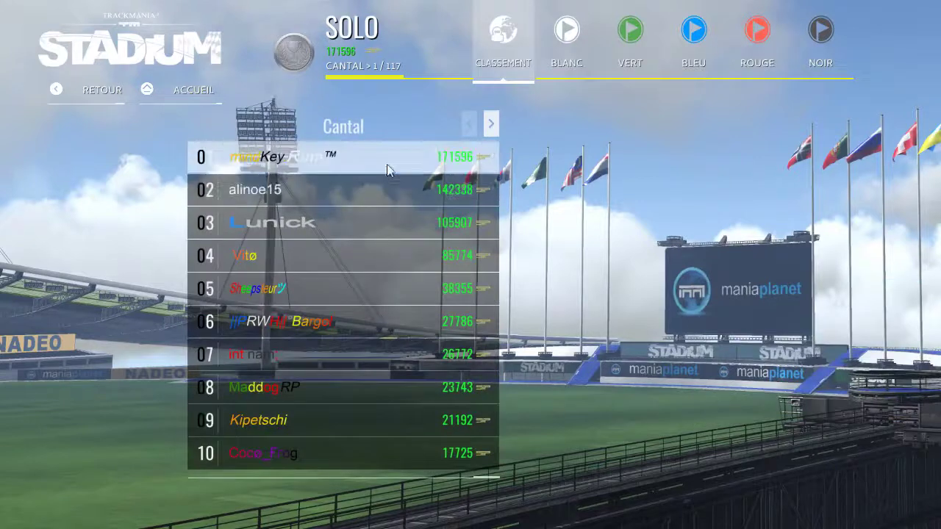
{"action": "left_click", "coordinate": [568, 44]}
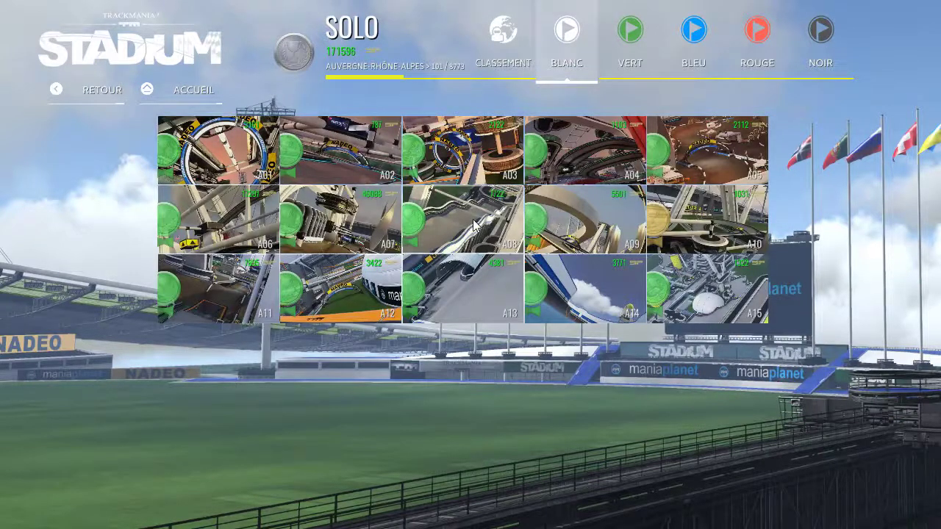
{"action": "left_click", "coordinate": [444, 220]}
{"action": "left_click", "coordinate": [442, 218]}
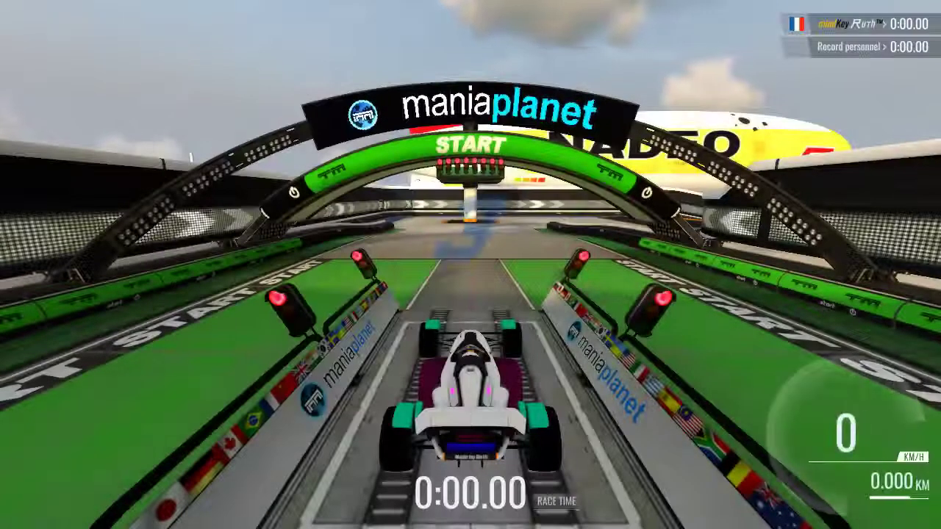
Drive from the START gate left around the banked curve, under the arch gate, and right through the sharp turn
{"action": "key", "text": "Up"}
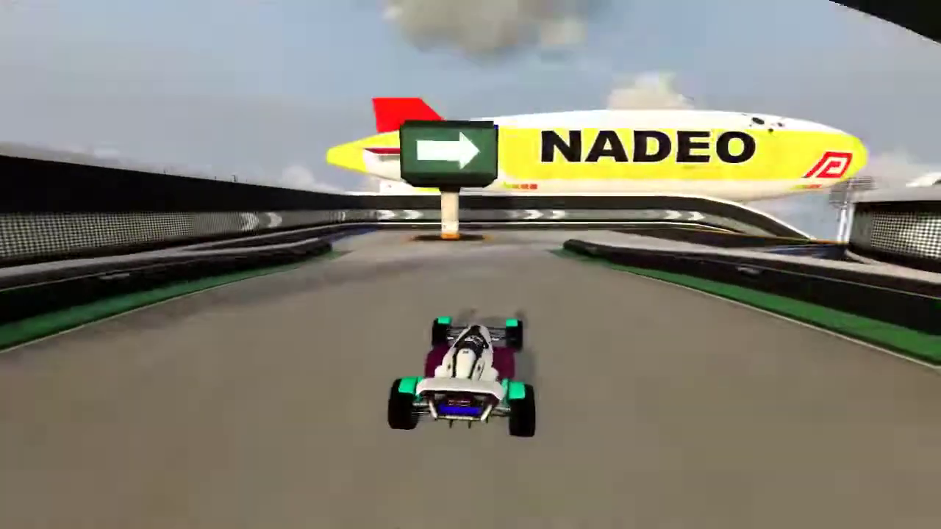
{"action": "key", "text": "Left"}
{"action": "key", "text": "Up"}
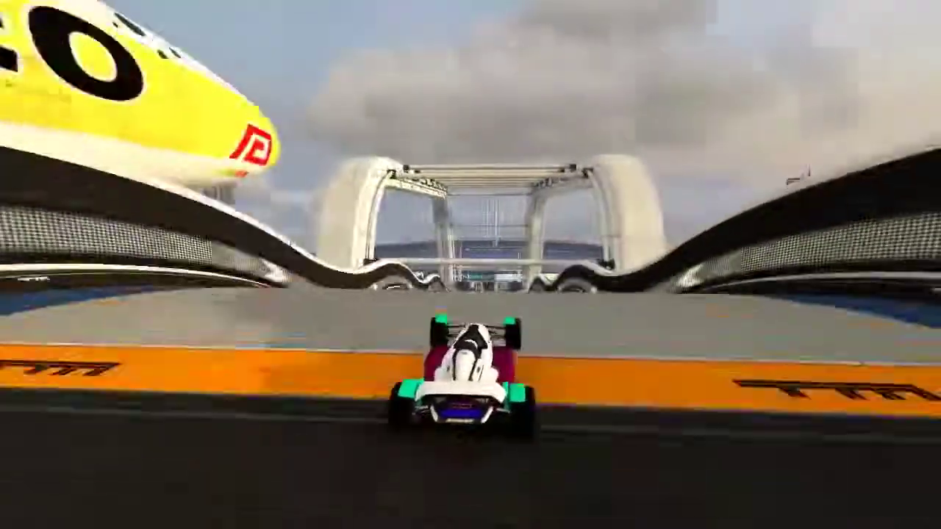
{"action": "key", "text": "Up"}
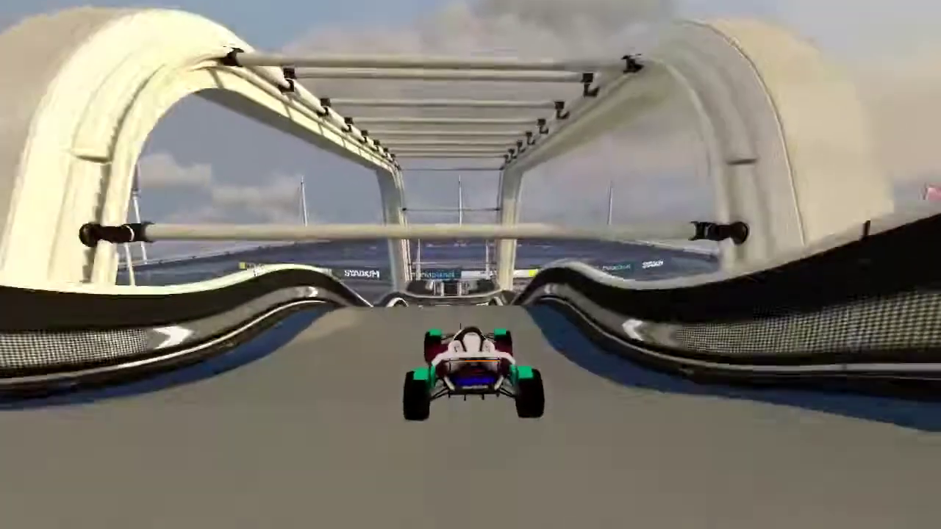
{"action": "key", "text": "Up"}
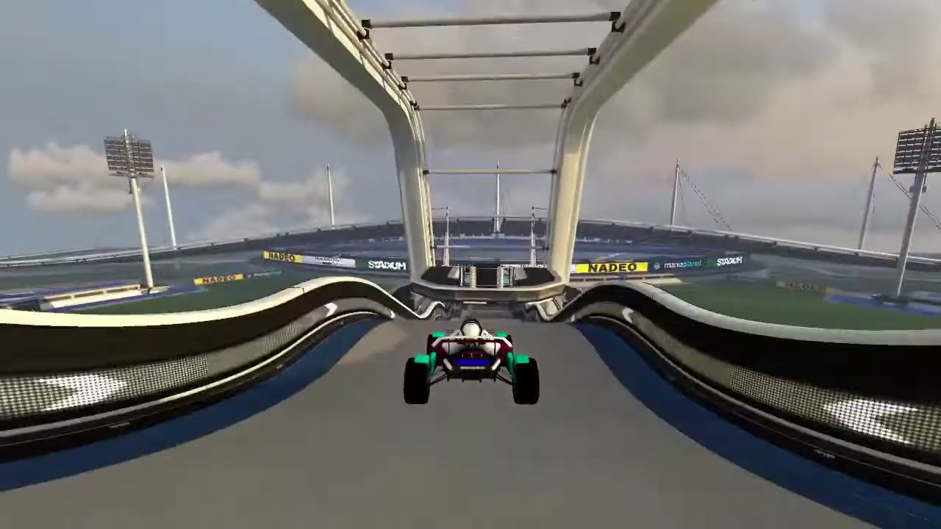
{"action": "key", "text": "Up"}
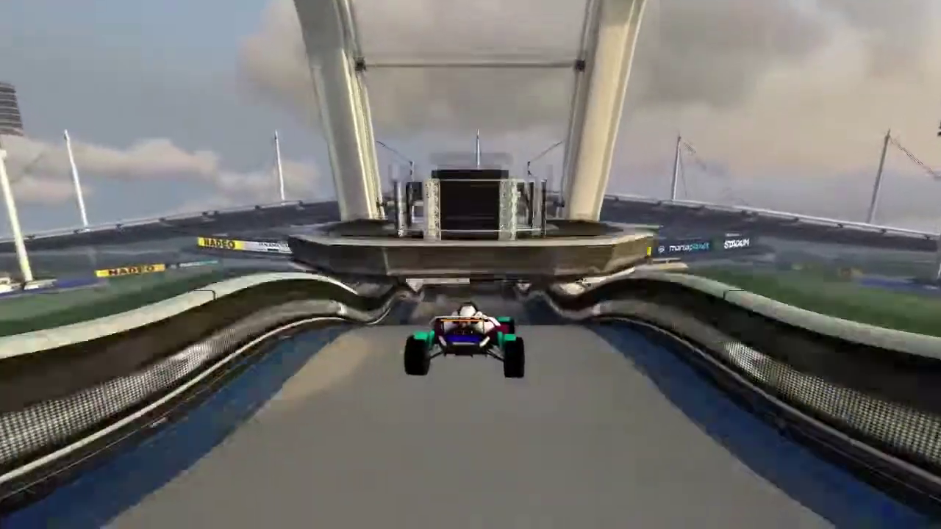
{"action": "key", "text": "Up"}
{"action": "key", "text": "Right"}
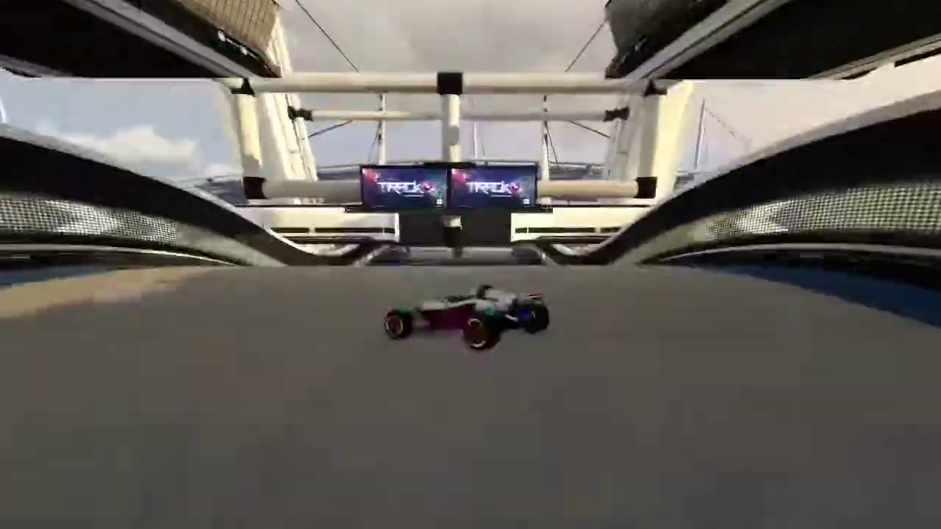